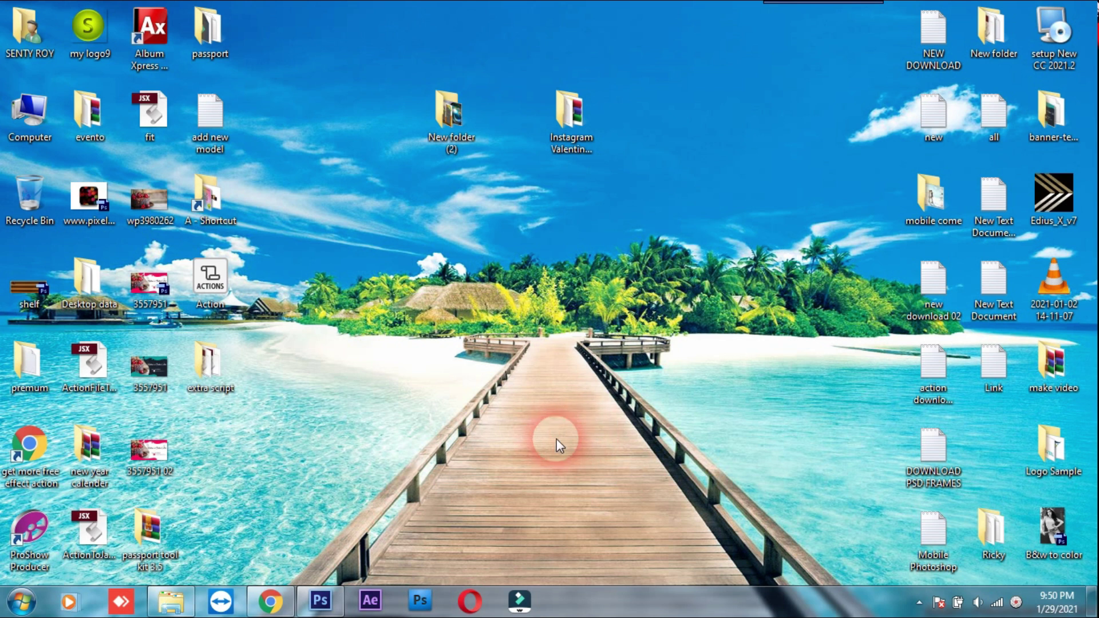
# - View mugx from New folder (2) in Photo Viewer, then advance to the infinity picture
pyautogui.click(171, 601)
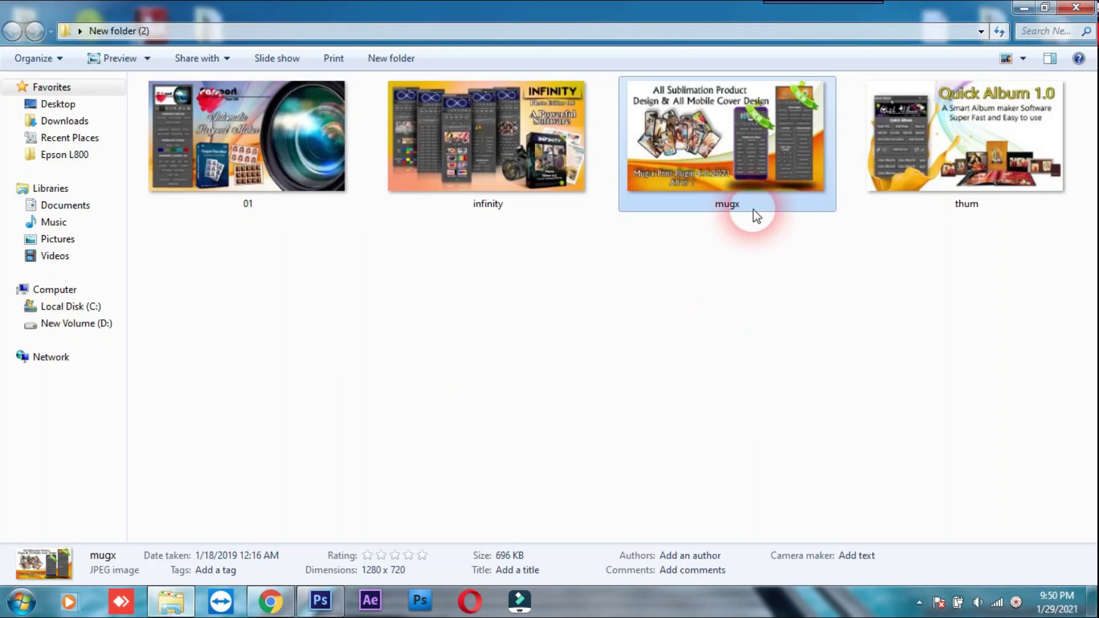
pyautogui.doubleClick(753, 213)
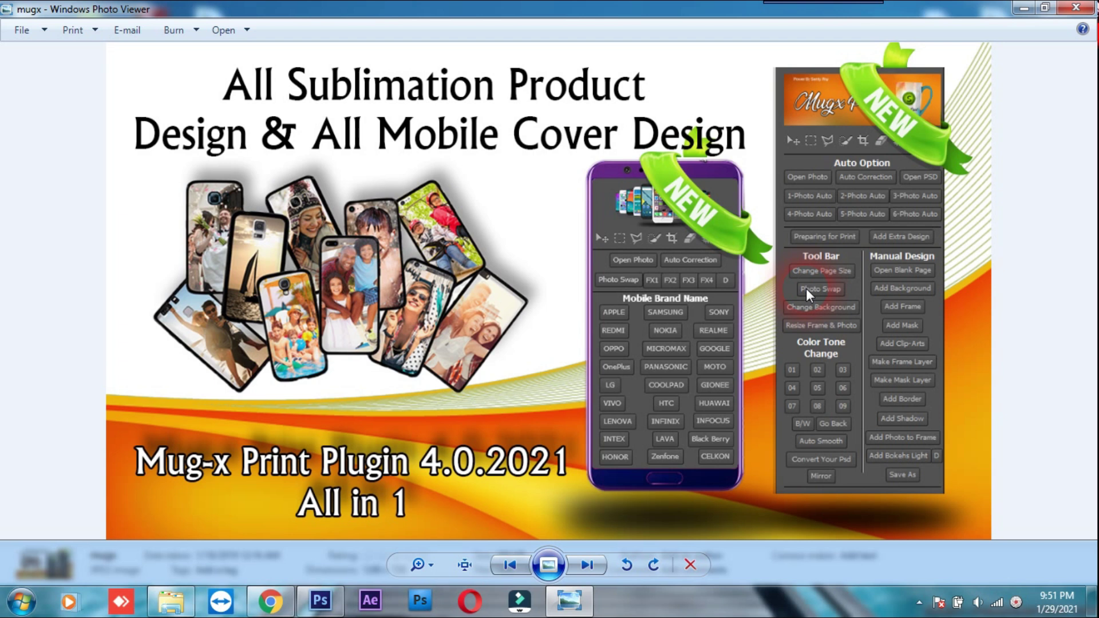
pyautogui.click(587, 565)
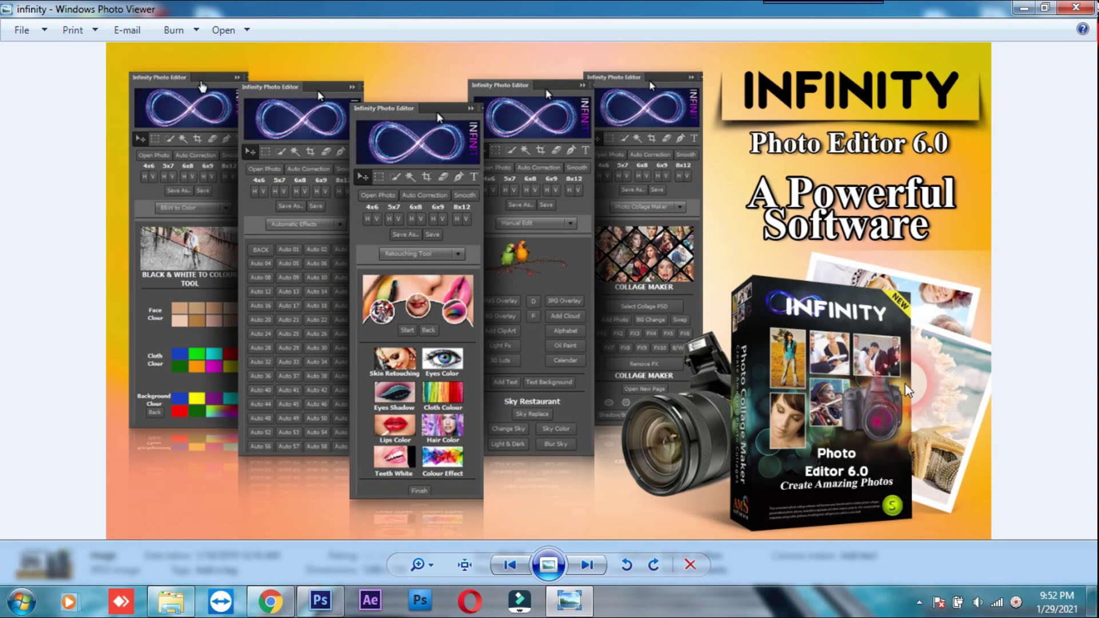
# - Advance to the 01 Passport Tool Kit picture, then close Windows Photo Viewer
pyautogui.click(510, 565)
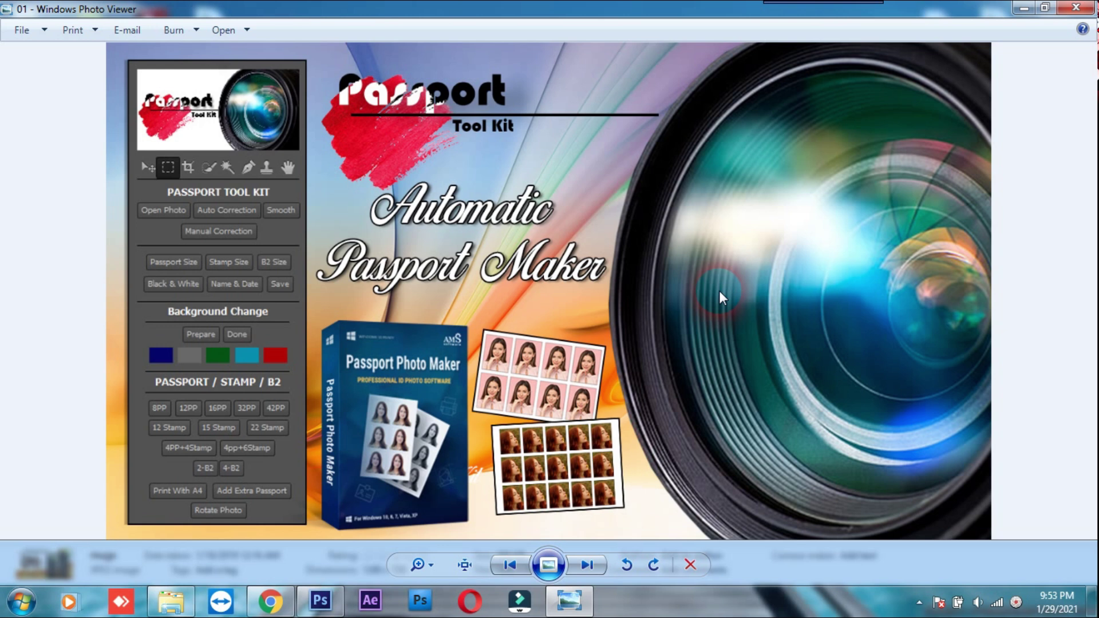
pyautogui.click(1076, 7)
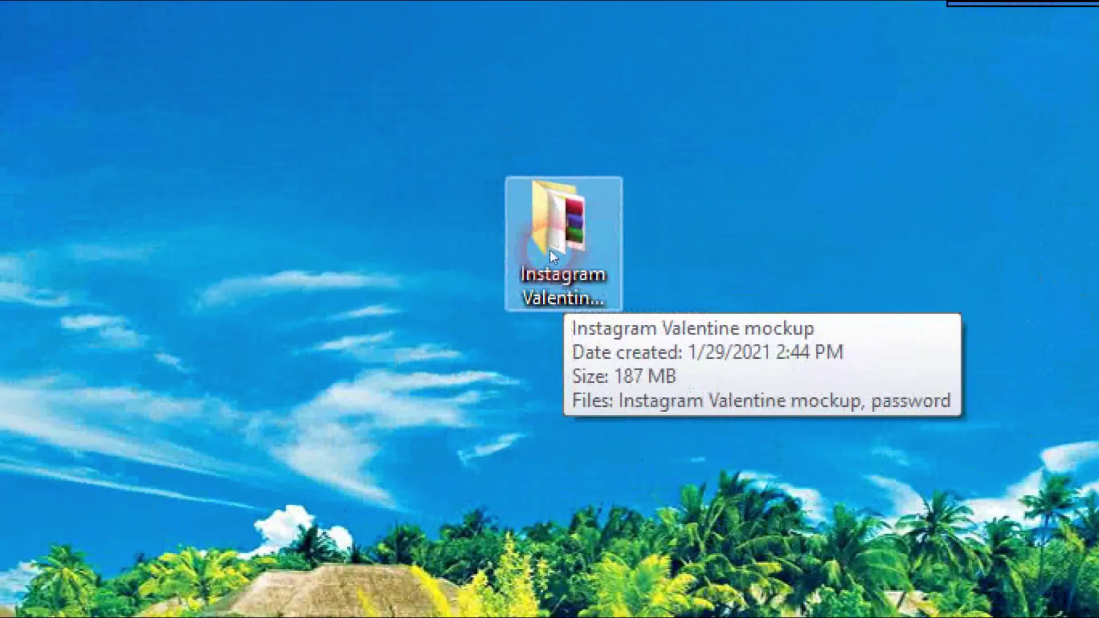
# - Open the Instagram Valentine mockup folder and launch its RAR archive in WinRAR
pyautogui.click(541, 179)
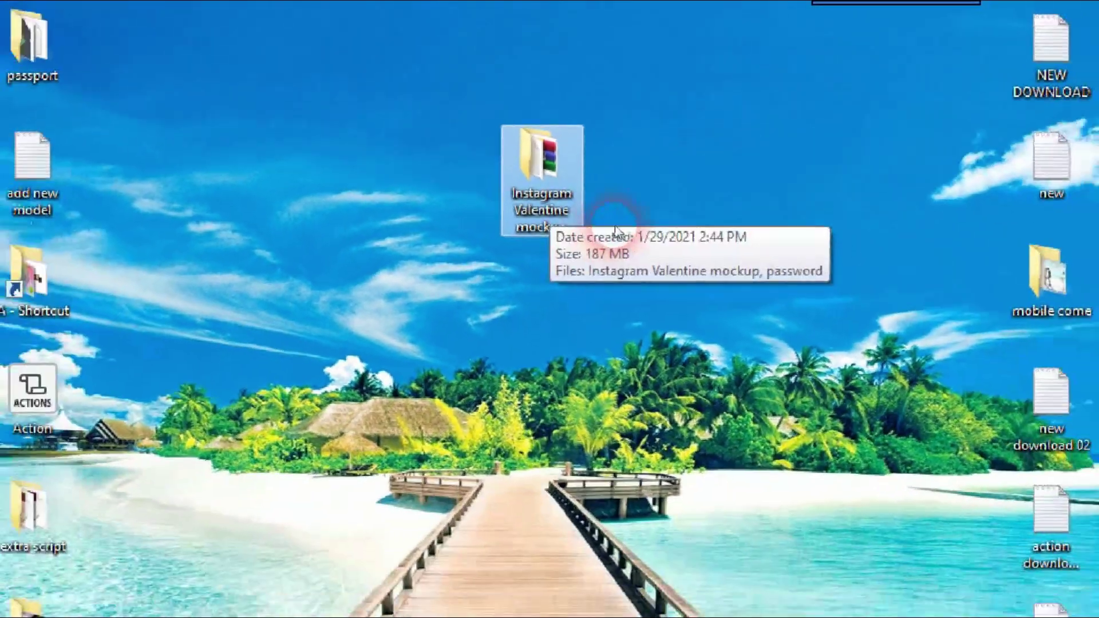
pyautogui.doubleClick(551, 298)
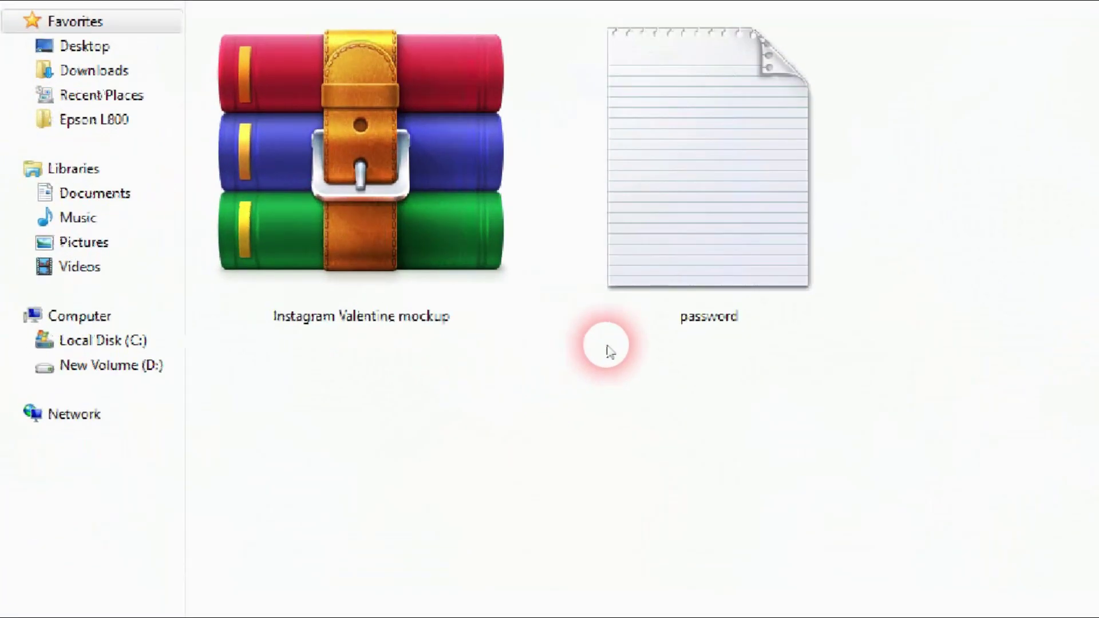
pyautogui.click(288, 190)
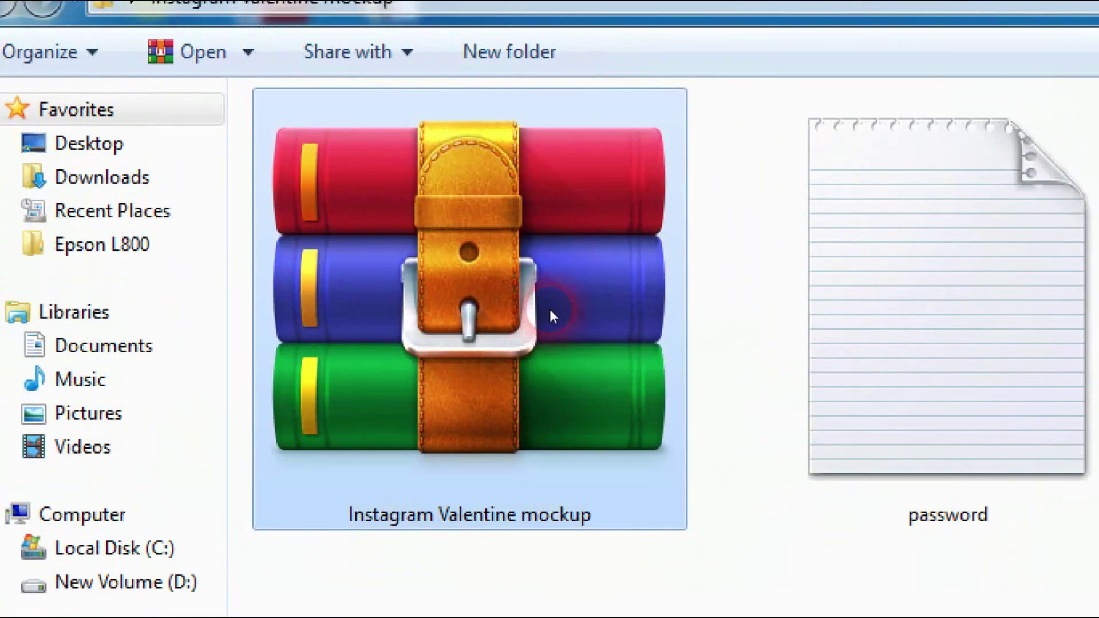
pyautogui.click(908, 338)
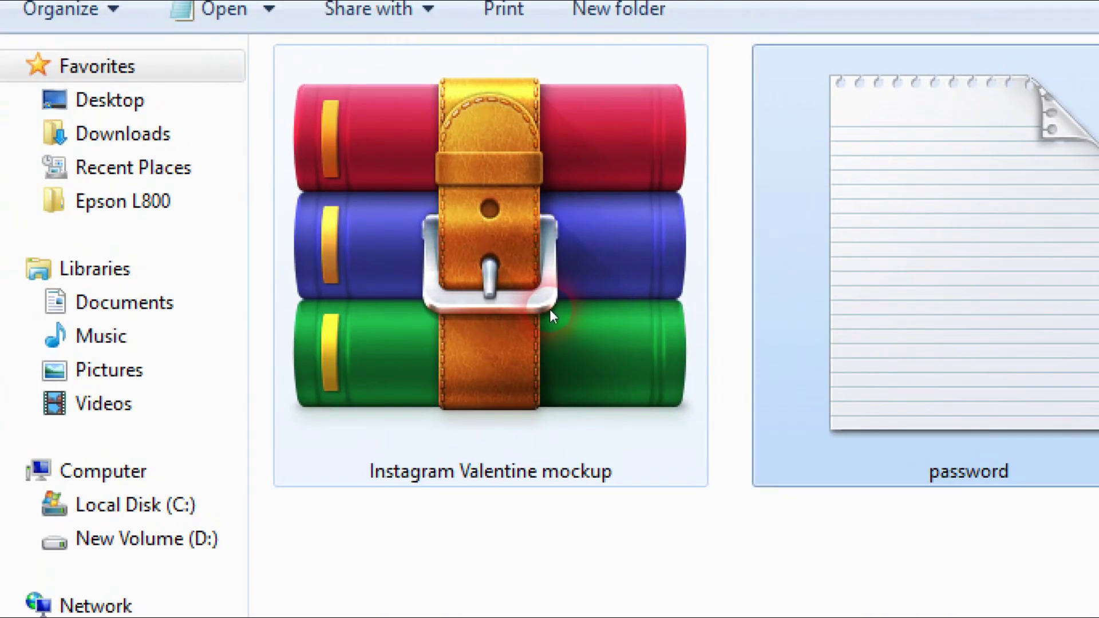
pyautogui.click(173, 332)
pyautogui.click(894, 326)
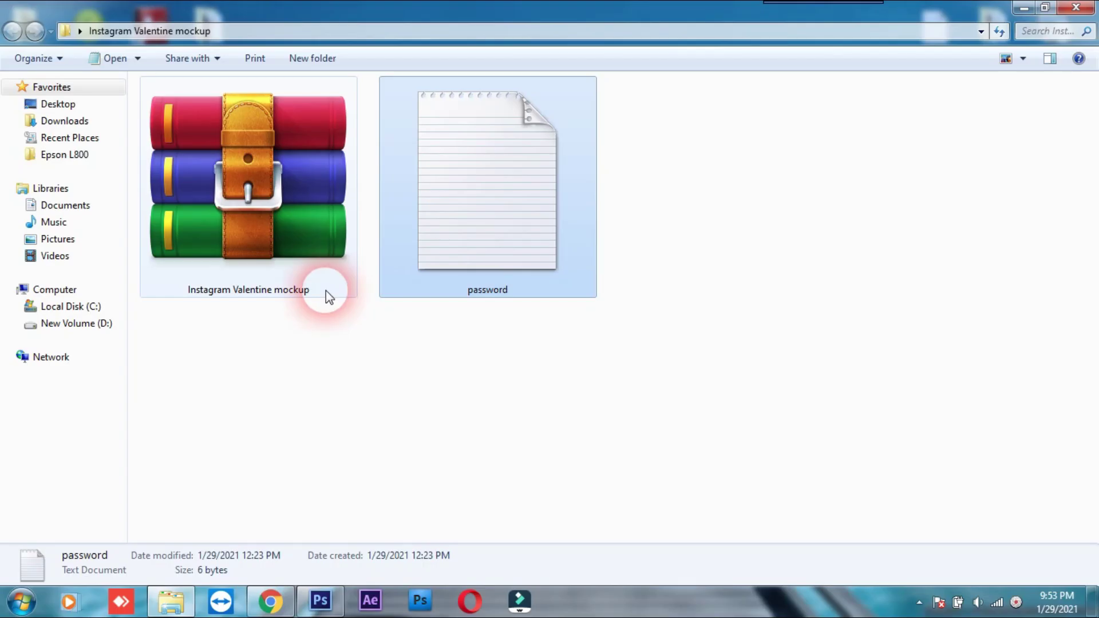
pyautogui.click(315, 261)
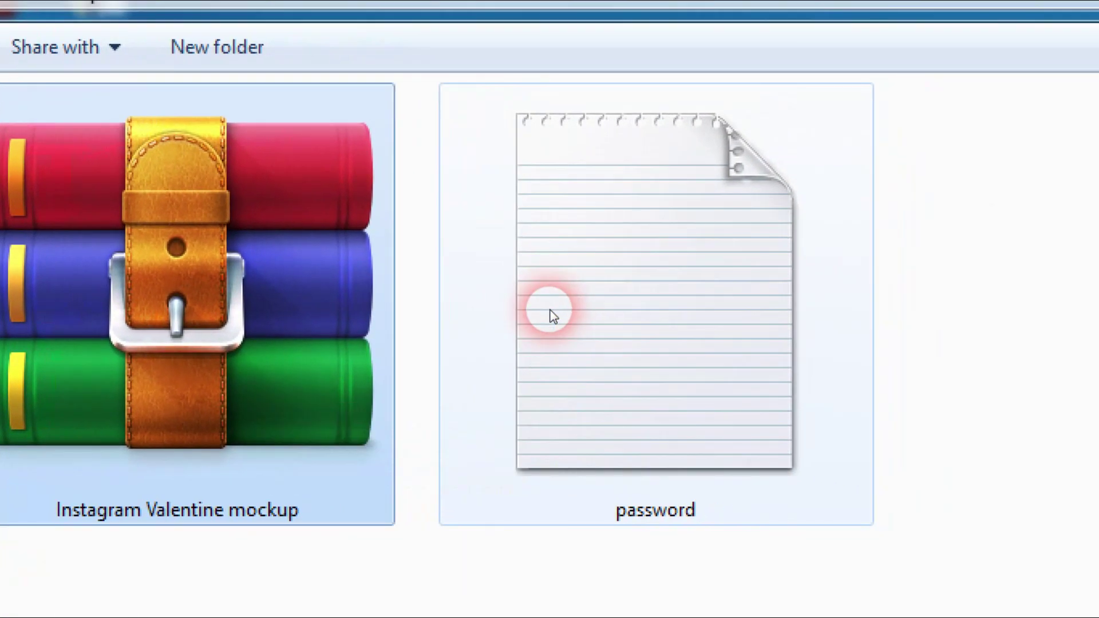
pyautogui.moveTo(551, 314); pyautogui.dragTo(552, 315)
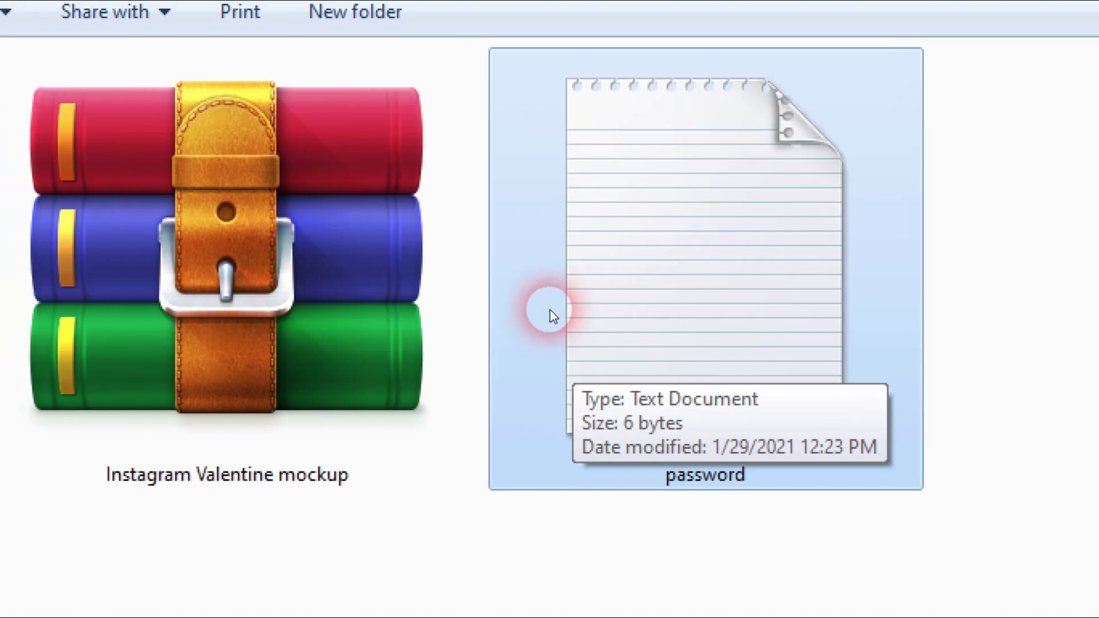
pyautogui.click(551, 313)
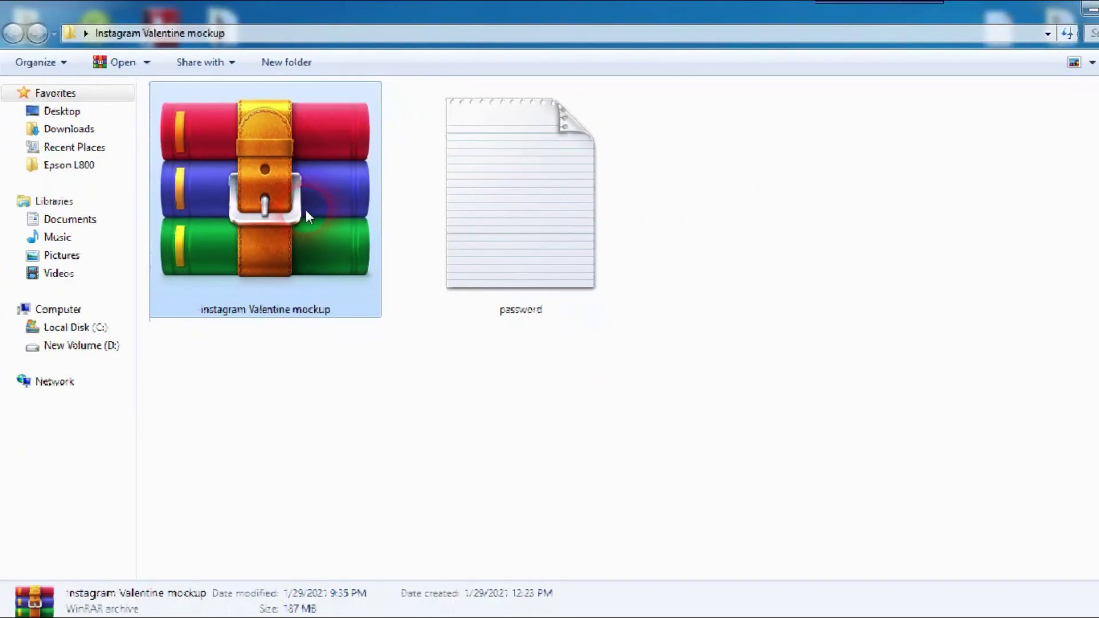
pyautogui.doubleClick(275, 192)
# - Start extracting the archive with Extract To, accepting the default destination
pyautogui.click(493, 307)
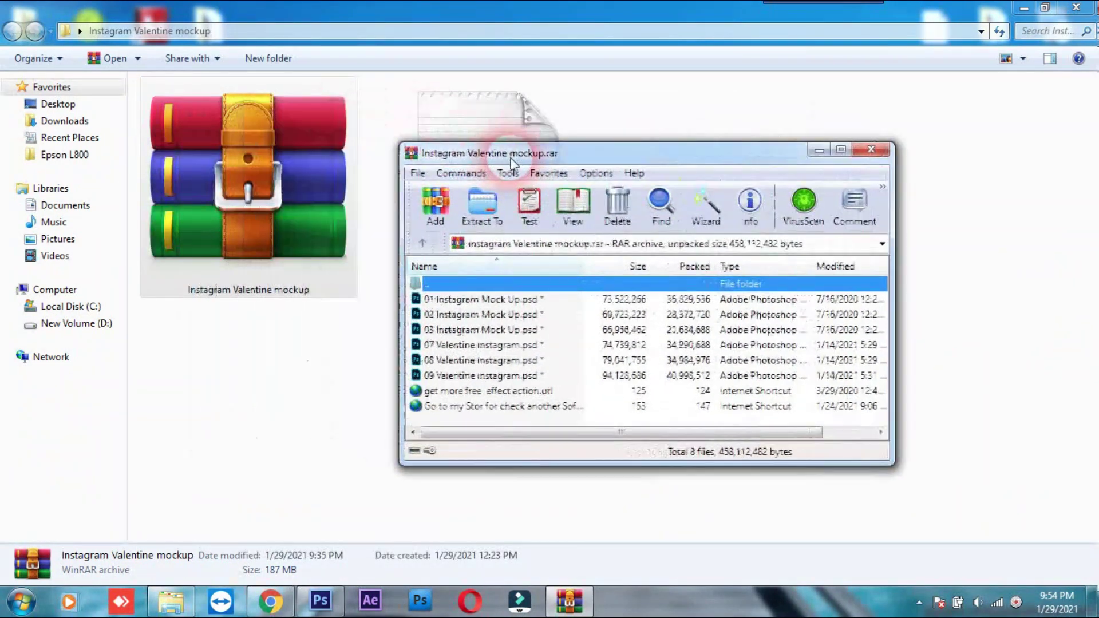
pyautogui.moveTo(724, 227); pyautogui.dragTo(495, 186)
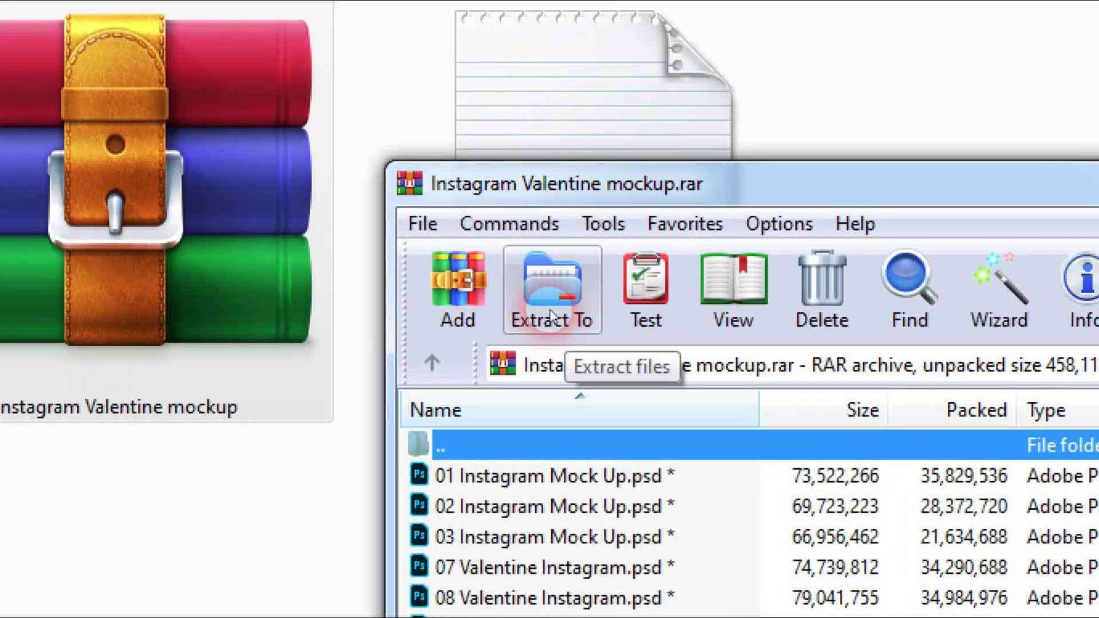
pyautogui.click(551, 315)
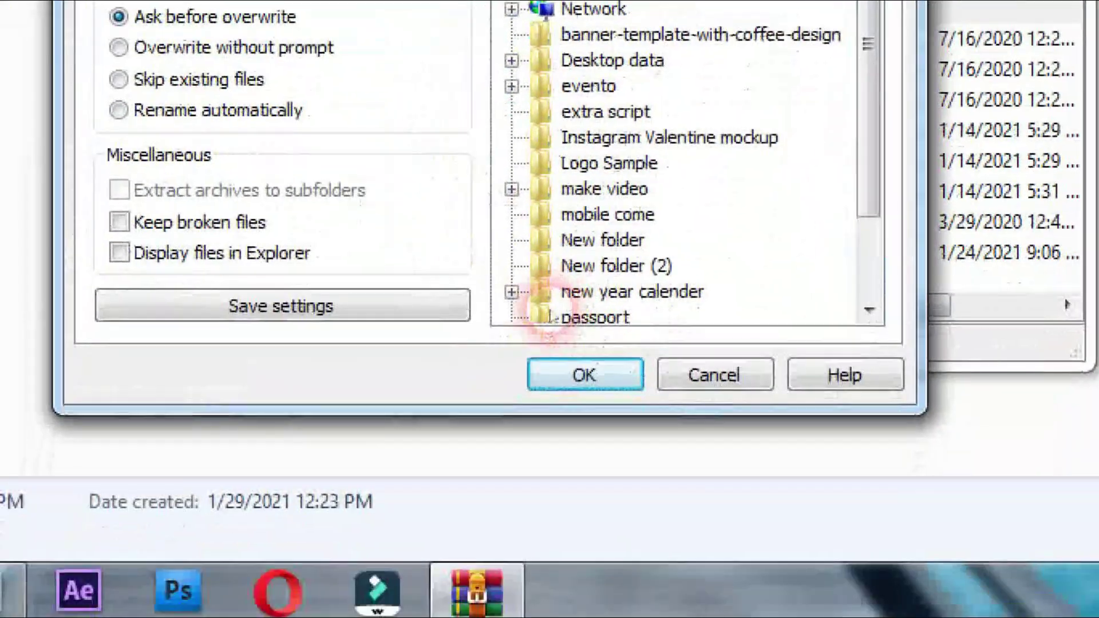
pyautogui.click(564, 374)
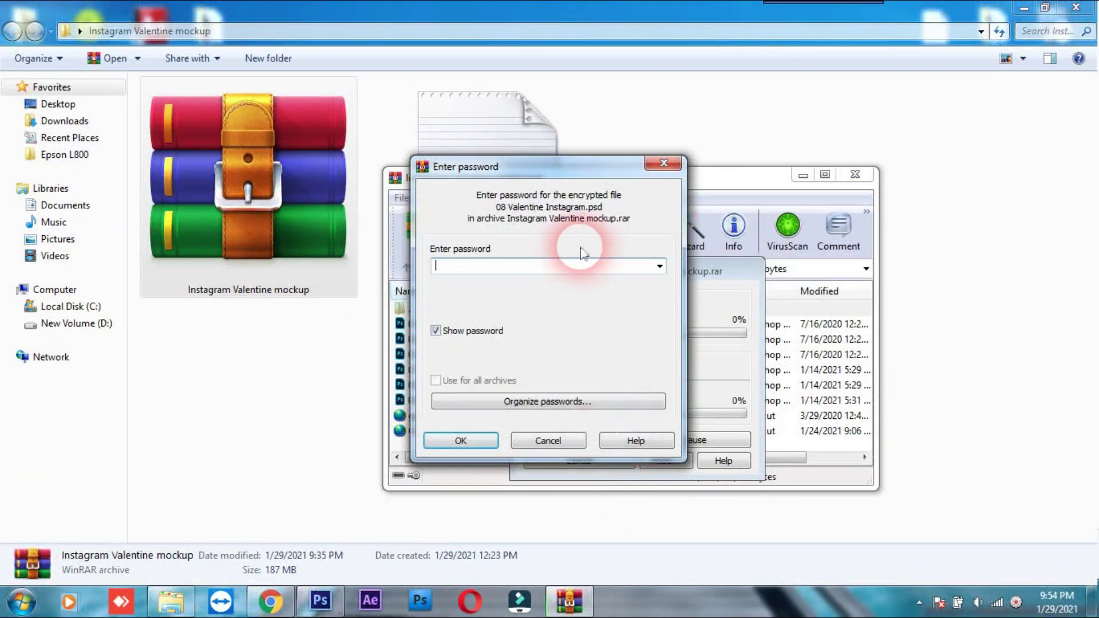
# - Paste the archive password and finish extracting into the Instagram Valentine mockup folder
pyautogui.click(537, 268)
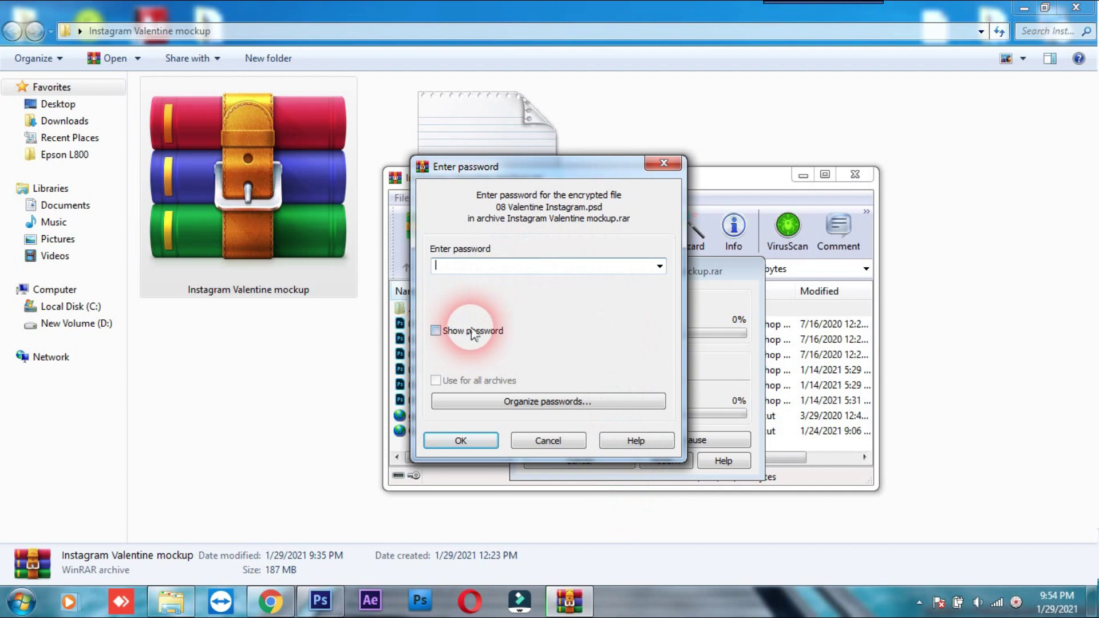
pyautogui.rightClick(521, 265)
pyautogui.click(538, 331)
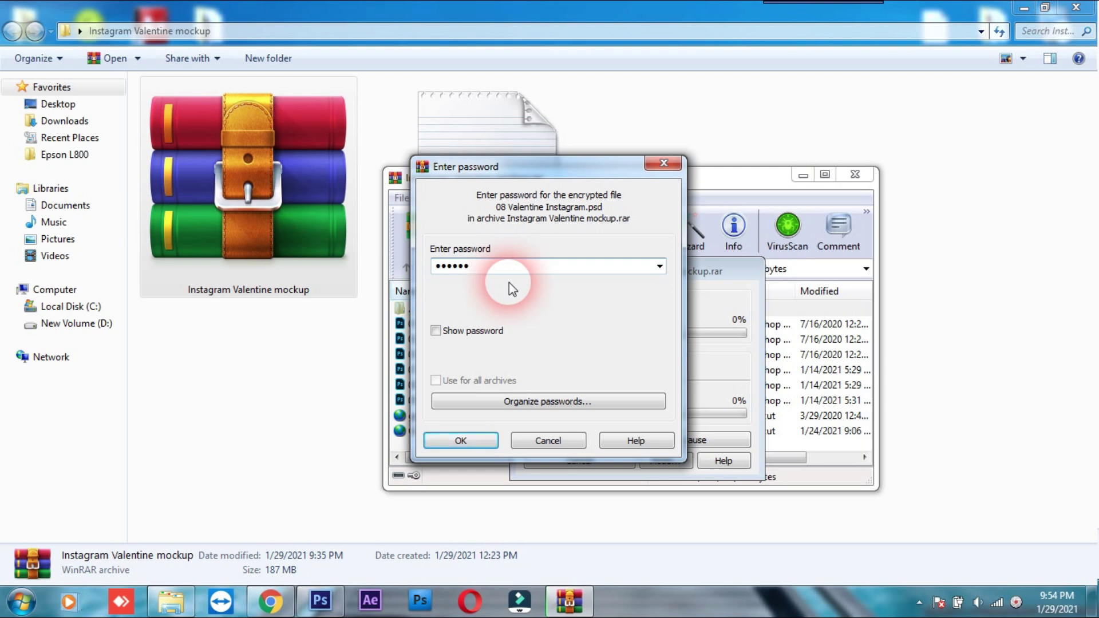
pyautogui.click(460, 440)
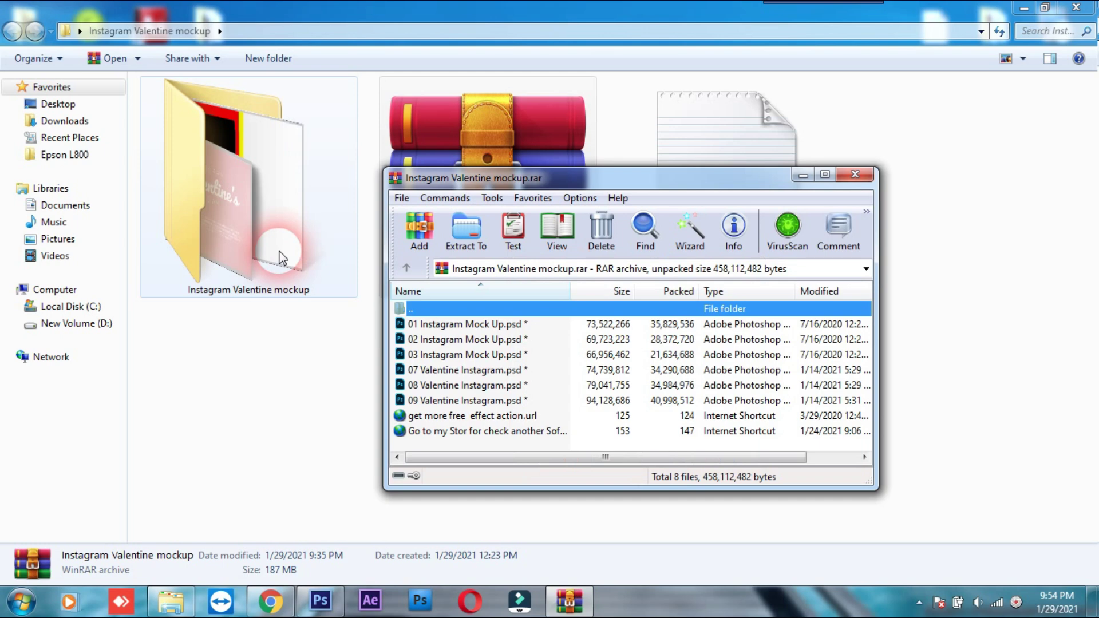
pyautogui.click(633, 187)
# - Close WinRAR and show the extracted folder's contents as extra large icons
pyautogui.moveTo(653, 186); pyautogui.dragTo(619, 190)
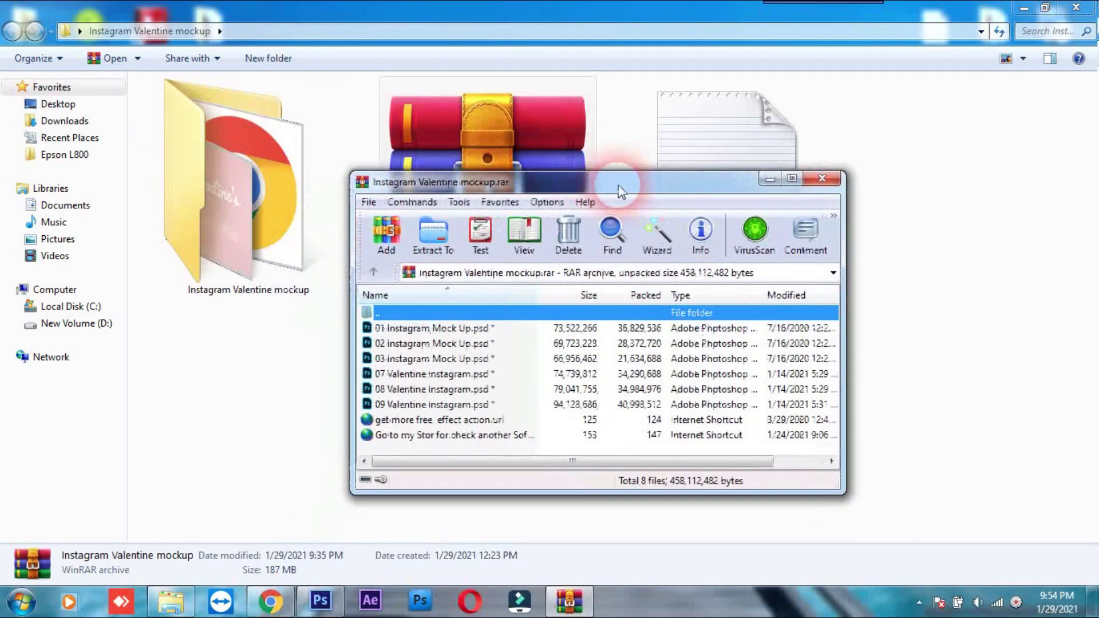
pyautogui.click(796, 205)
pyautogui.click(822, 178)
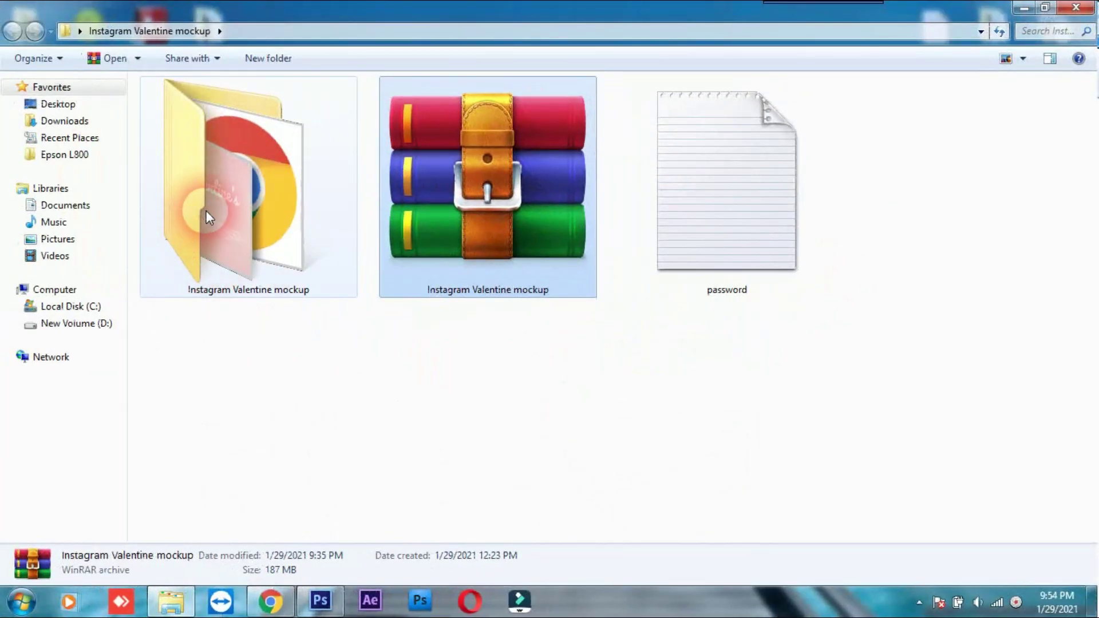
pyautogui.click(208, 211)
pyautogui.doubleClick(231, 229)
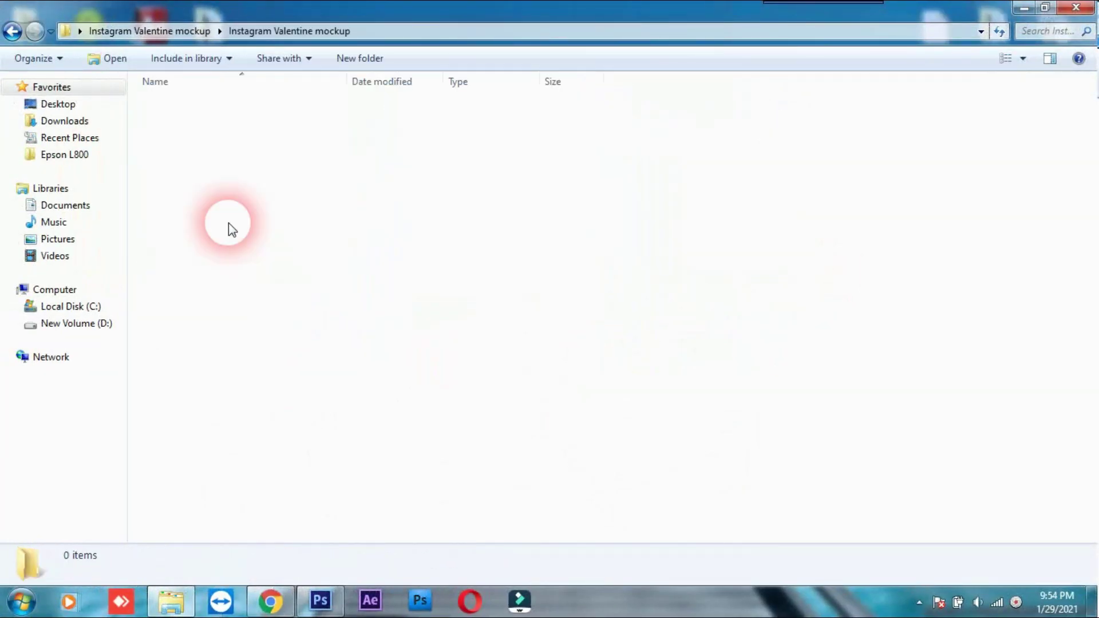
pyautogui.rightClick(273, 285)
pyautogui.click(491, 291)
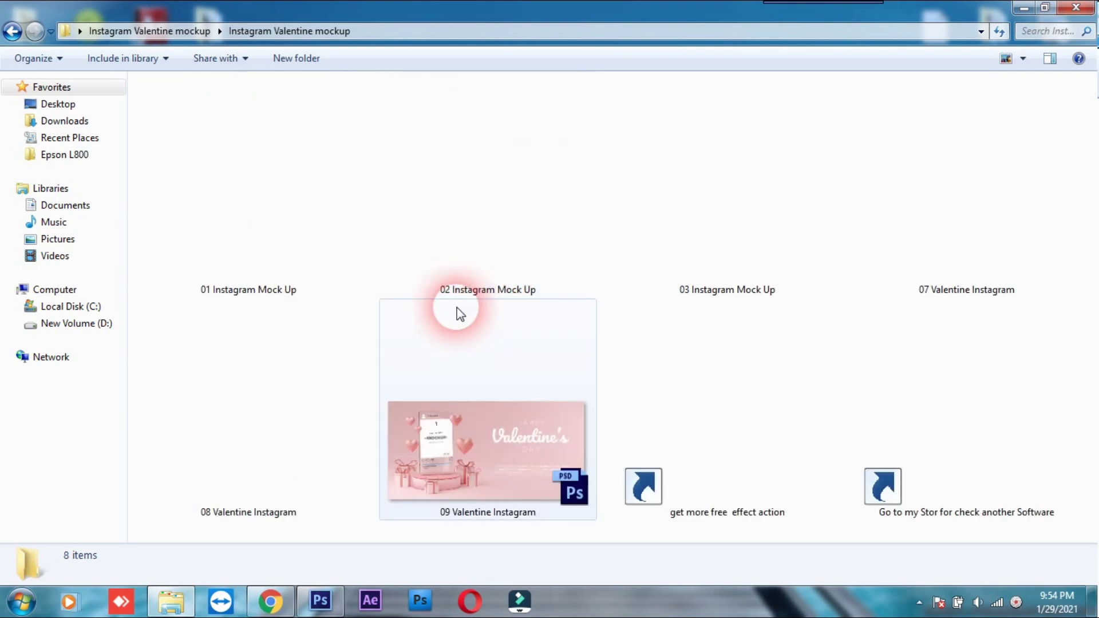
# - Browse the six PSD mockups and two internet shortcuts in the extracted folder
pyautogui.click(269, 215)
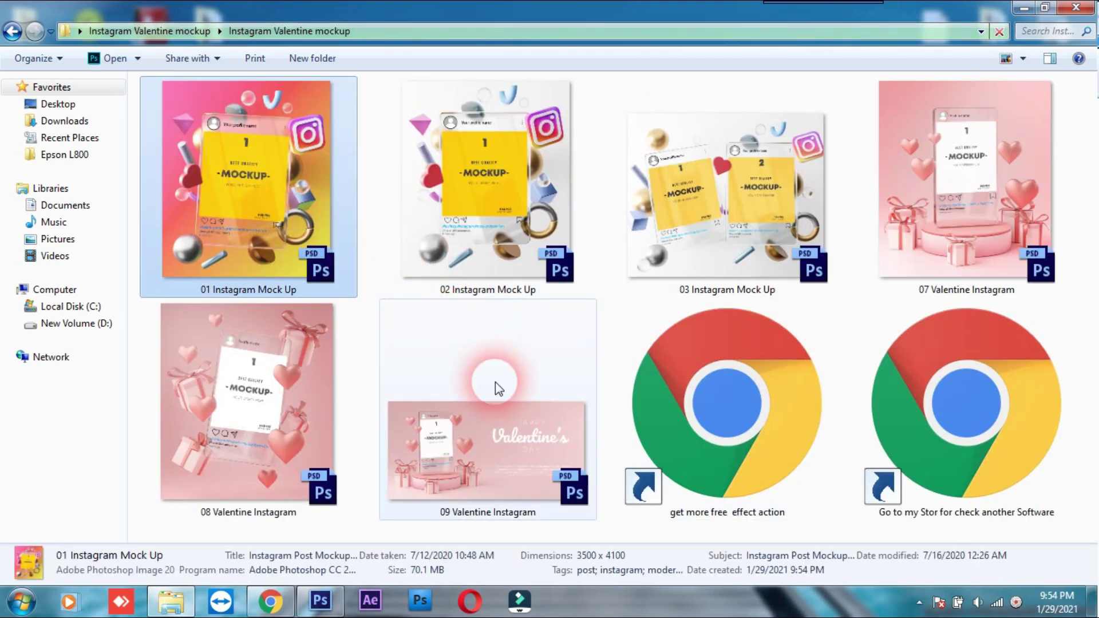
pyautogui.keyDown('shift'); pyautogui.click(499, 421); pyautogui.keyUp('shift')
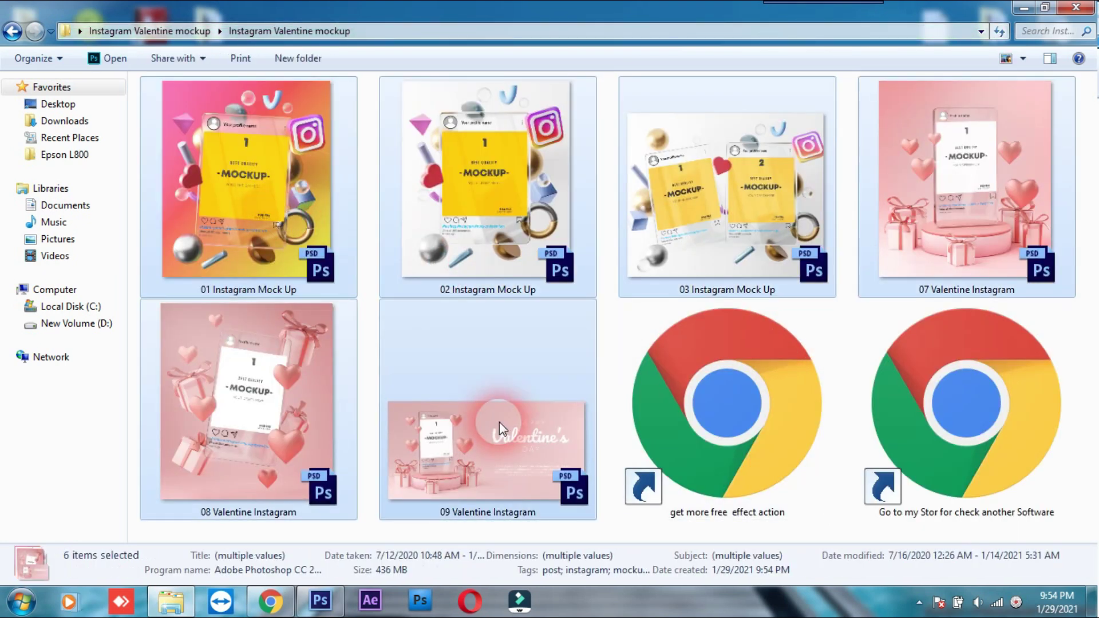
pyautogui.moveTo(501, 259); pyautogui.dragTo(500, 258)
pyautogui.click(500, 258)
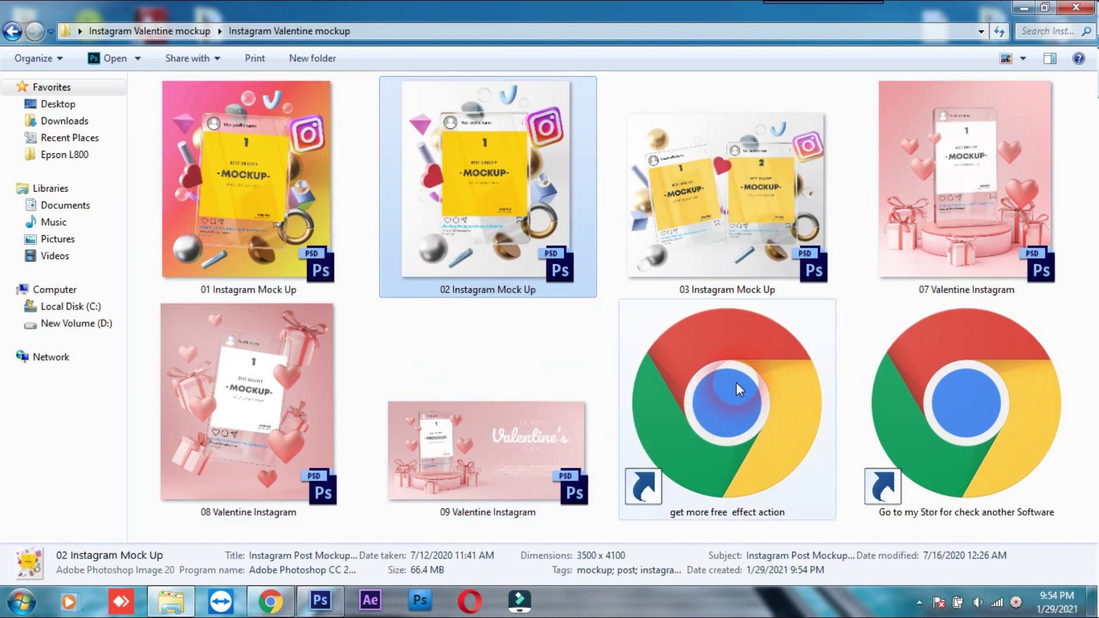
pyautogui.click(836, 396)
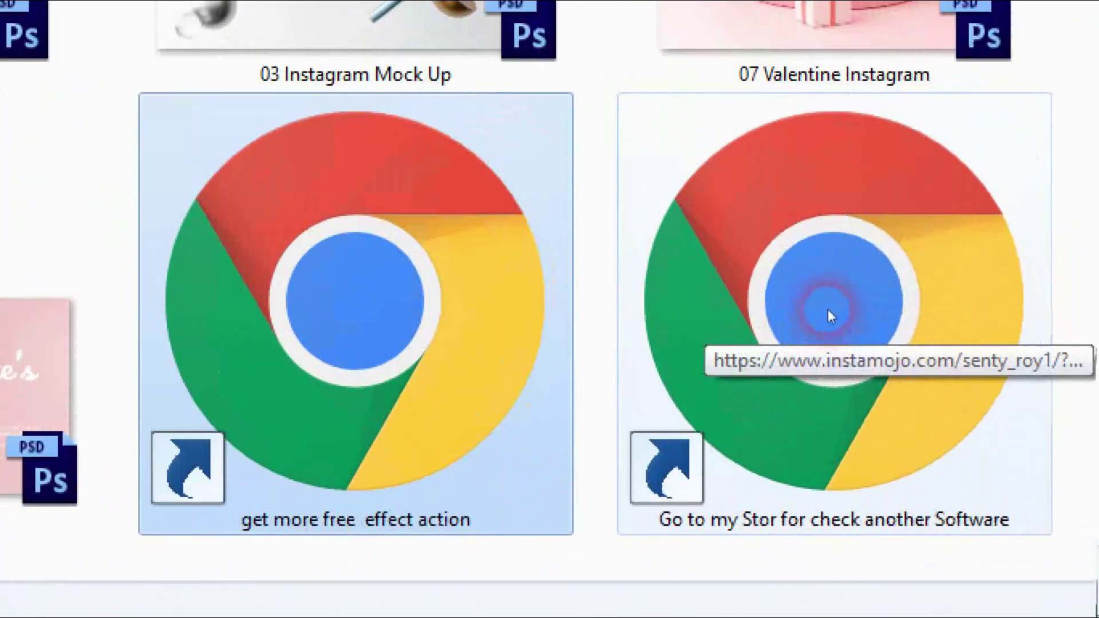
pyautogui.click(855, 312)
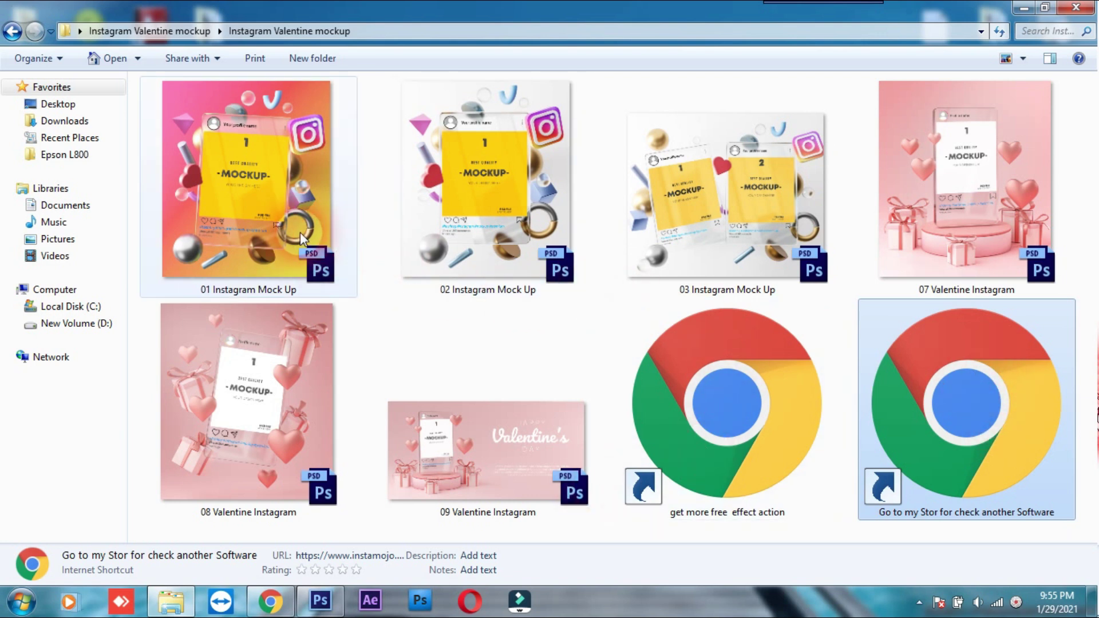
pyautogui.moveTo(300, 232)
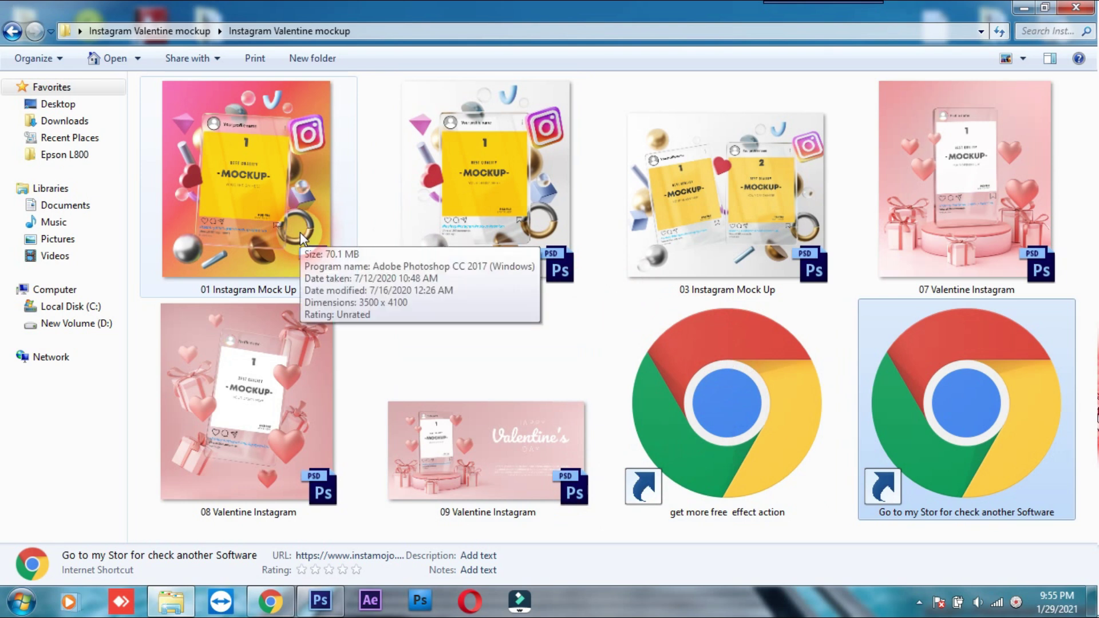
pyautogui.click(378, 275)
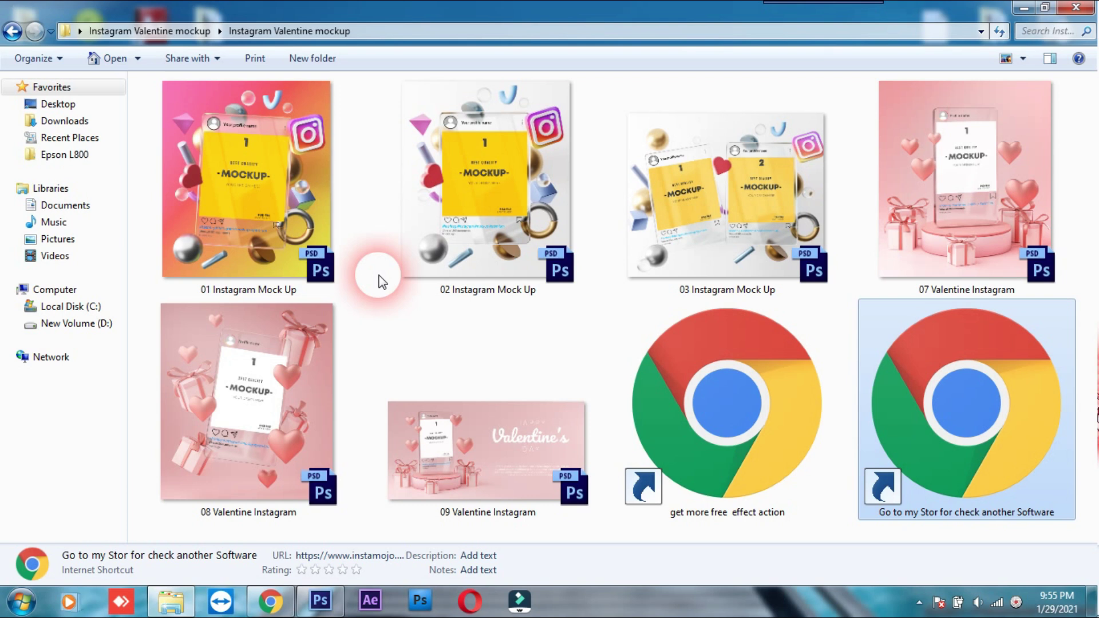
# - Open 07 Valentine Instagram.psd in Photoshop by dragging it from the folder
pyautogui.click(320, 601)
pyautogui.click(466, 499)
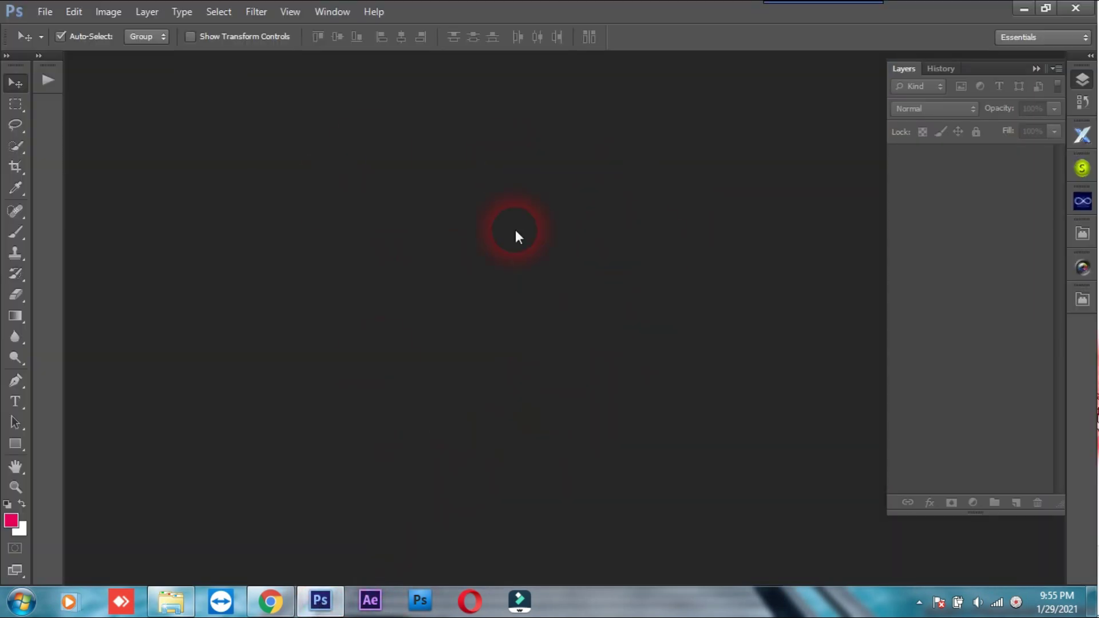
pyautogui.click(1026, 8)
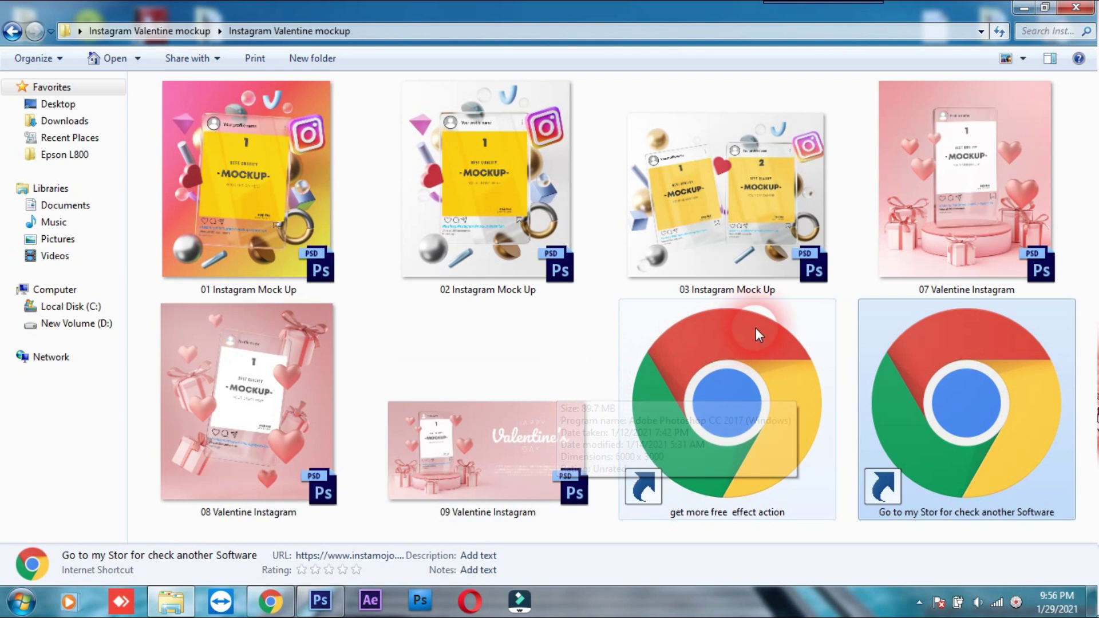
pyautogui.moveTo(967, 223)
pyautogui.mouseDown()
pyautogui.moveTo(352, 496)
pyautogui.moveTo(325, 573)
pyautogui.moveTo(406, 384)
pyautogui.moveTo(483, 305)
pyautogui.mouseUp()
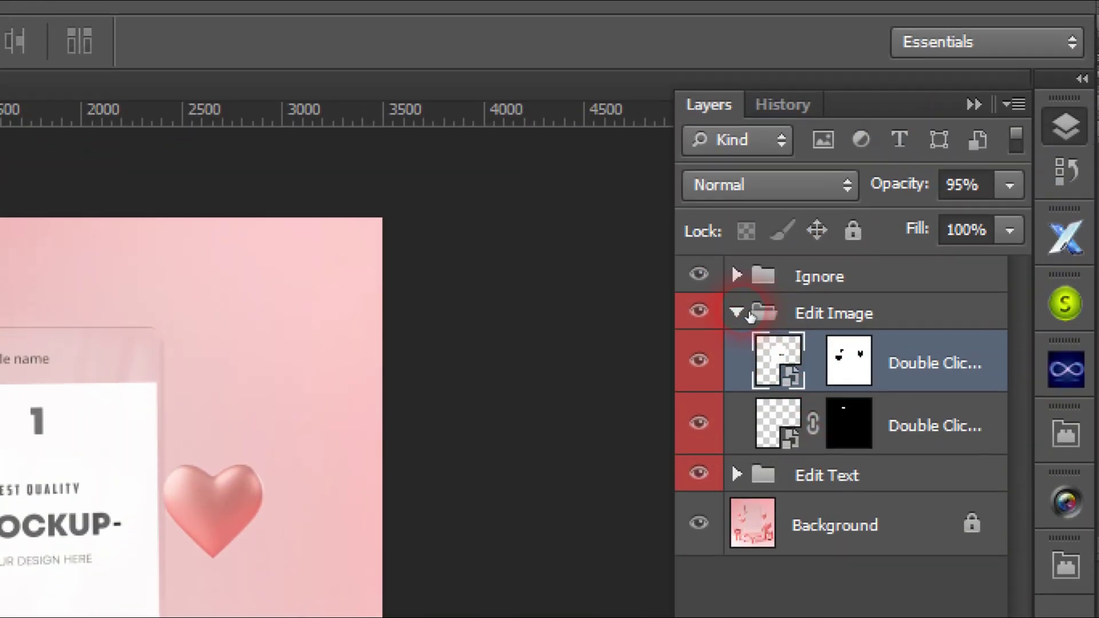
# - Inspect the Ignore, Edit Image and Edit Text groups, and toggle the Background visibility
pyautogui.click(738, 312)
pyautogui.click(839, 291)
pyautogui.click(767, 314)
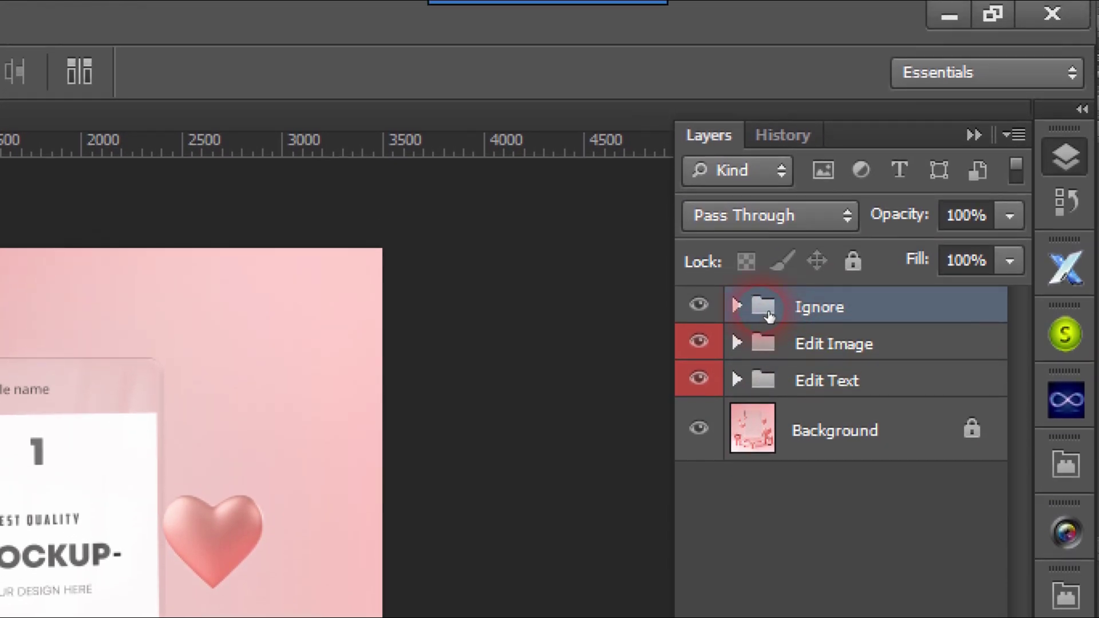
pyautogui.click(807, 312)
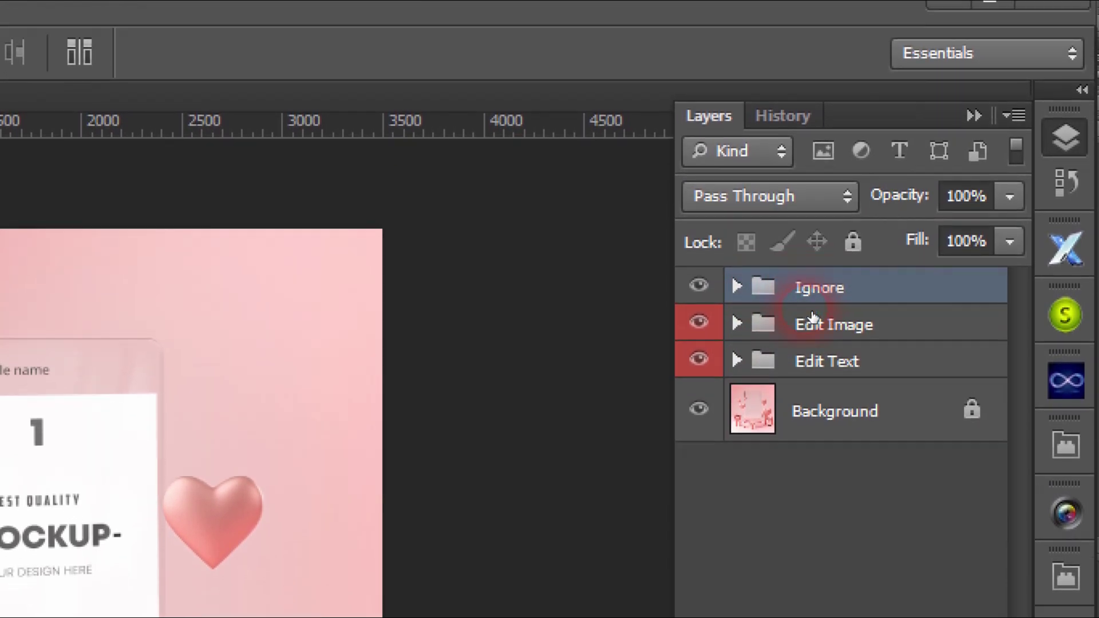
pyautogui.click(817, 311)
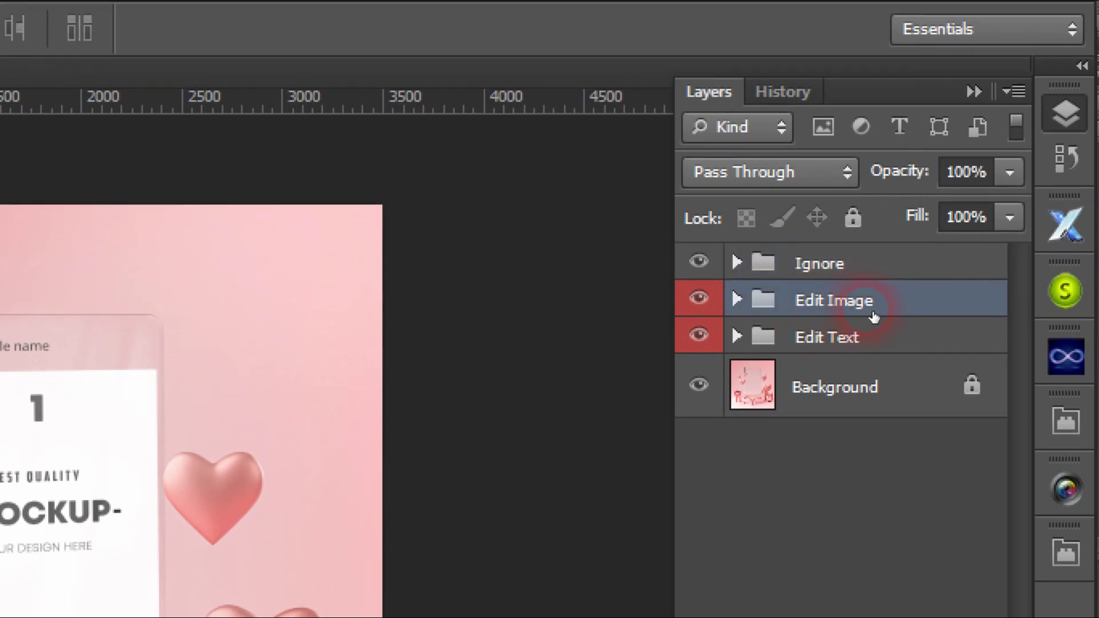
pyautogui.click(833, 317)
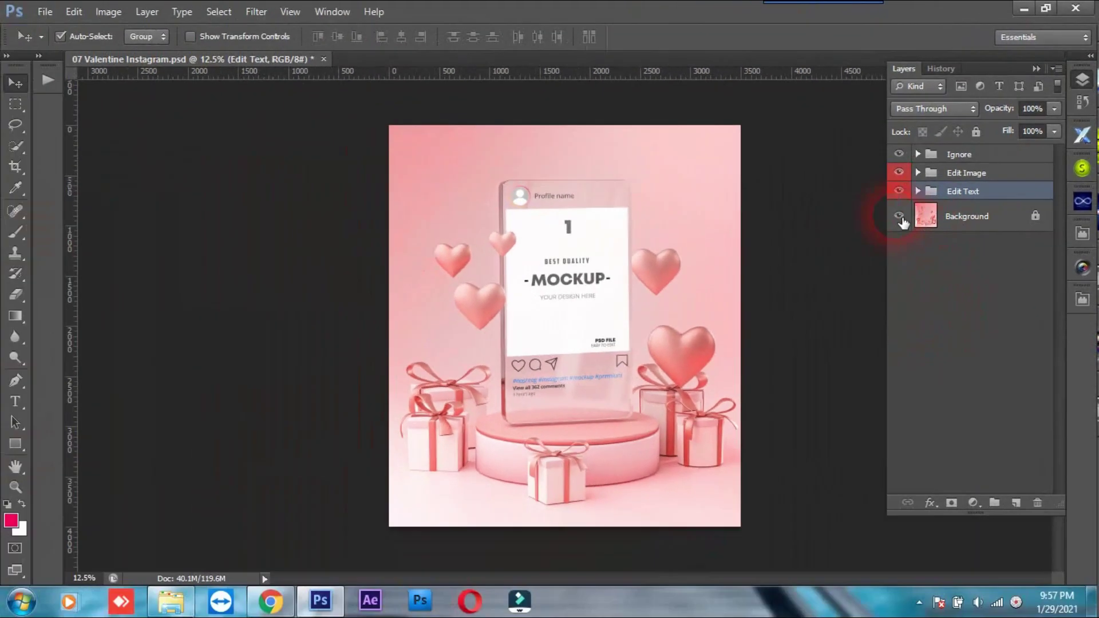
pyautogui.click(899, 216)
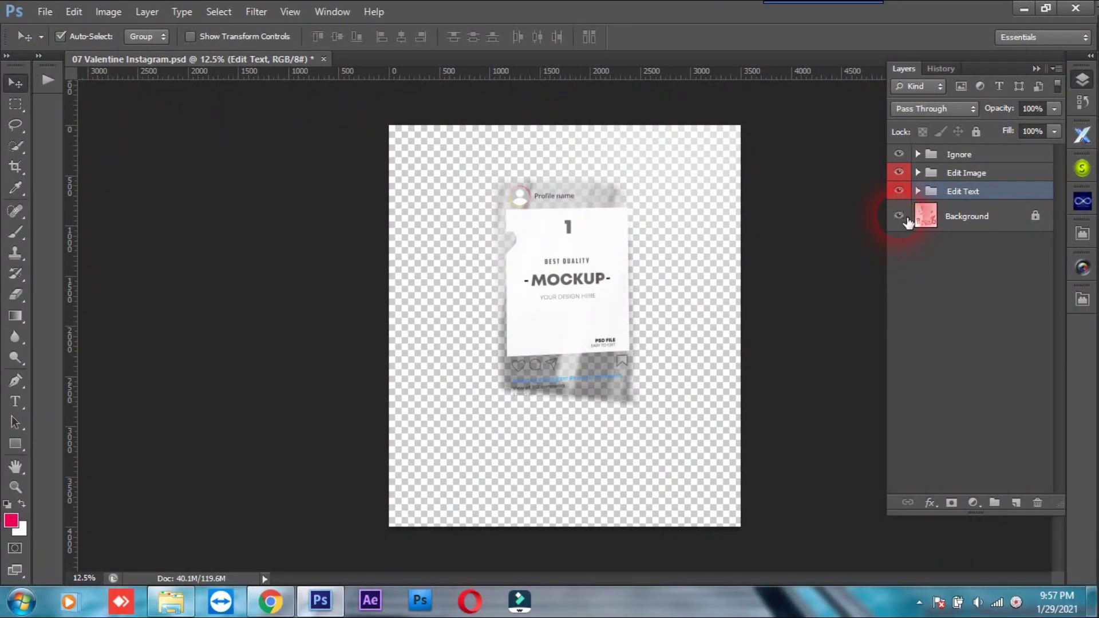
pyautogui.click(901, 217)
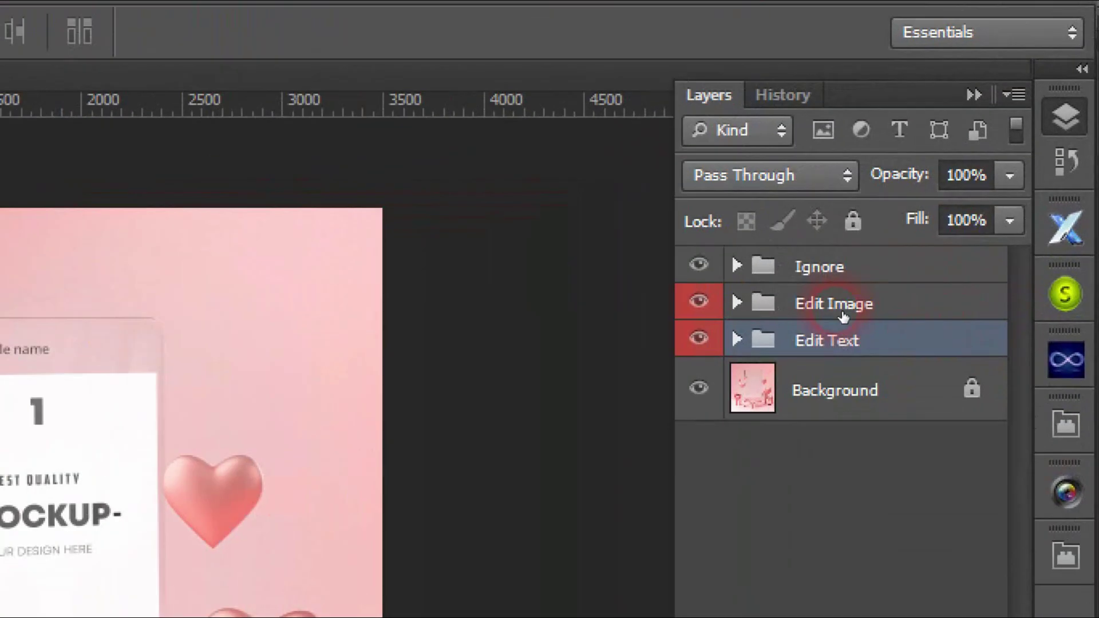
# - Expand the Edit Image group and select the upper Double Click (Replace Image) layer
pyautogui.click(976, 171)
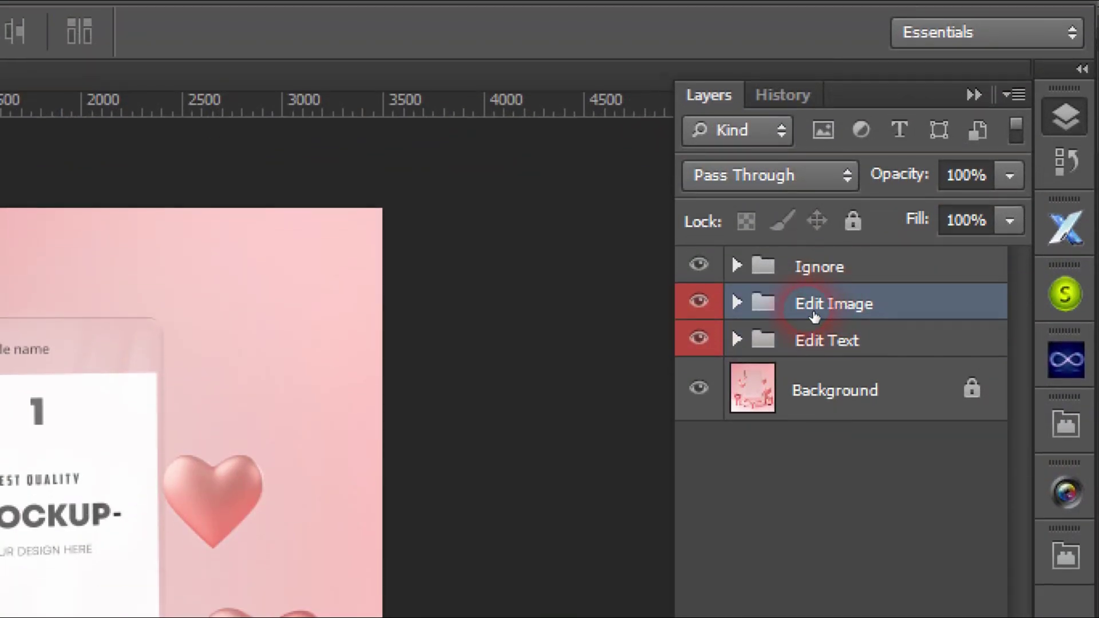
pyautogui.click(736, 312)
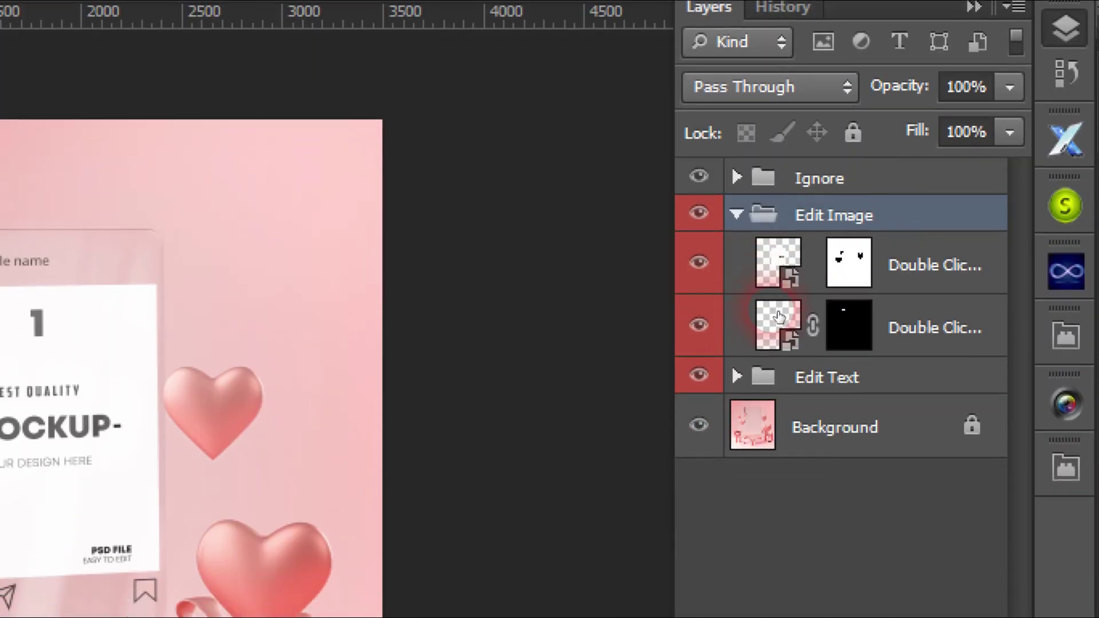
pyautogui.click(920, 331)
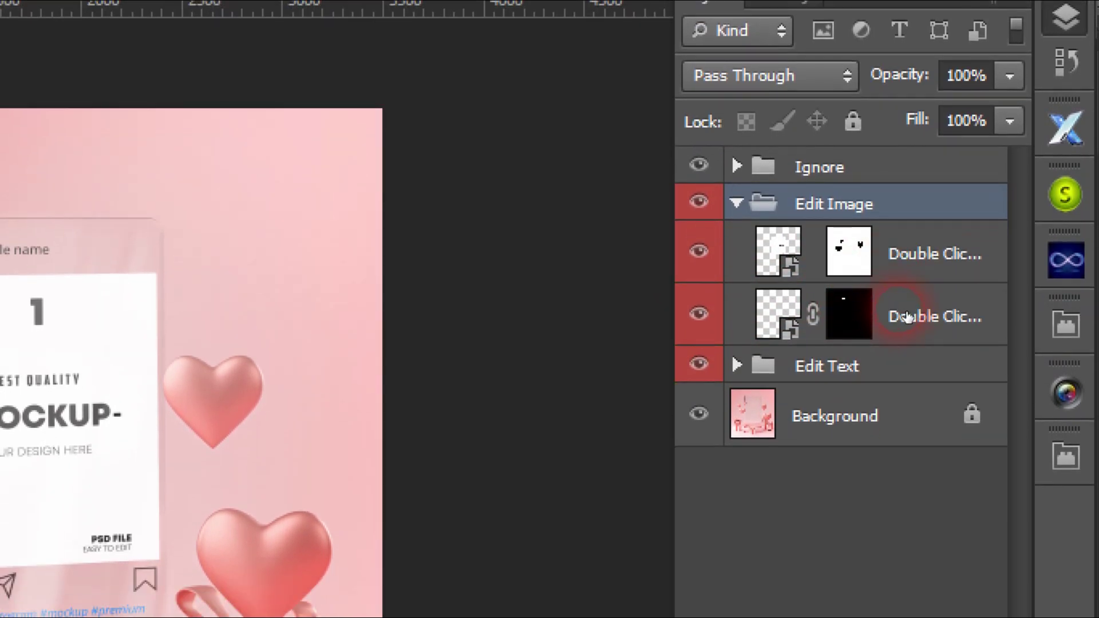
pyautogui.click(933, 282)
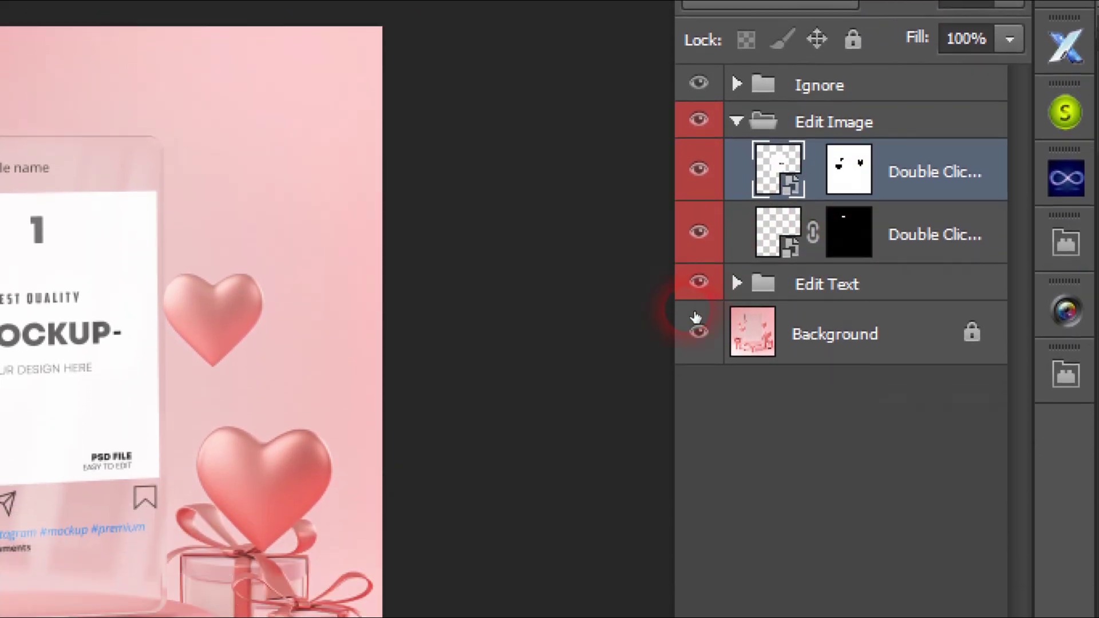
pyautogui.moveTo(674, 312); pyautogui.dragTo(575, 311)
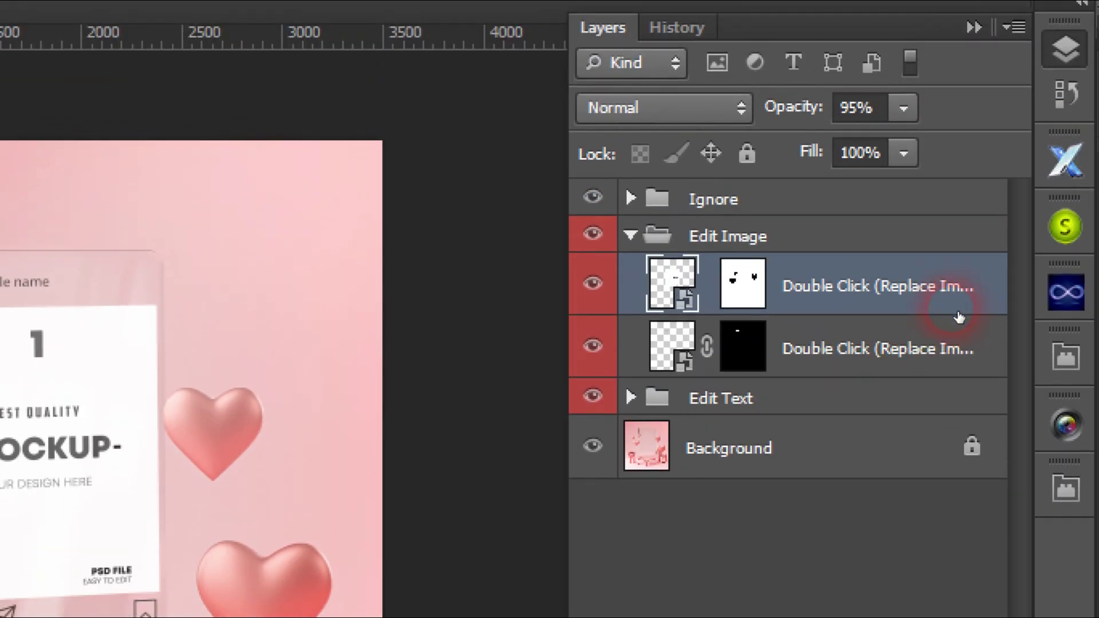
pyautogui.click(899, 317)
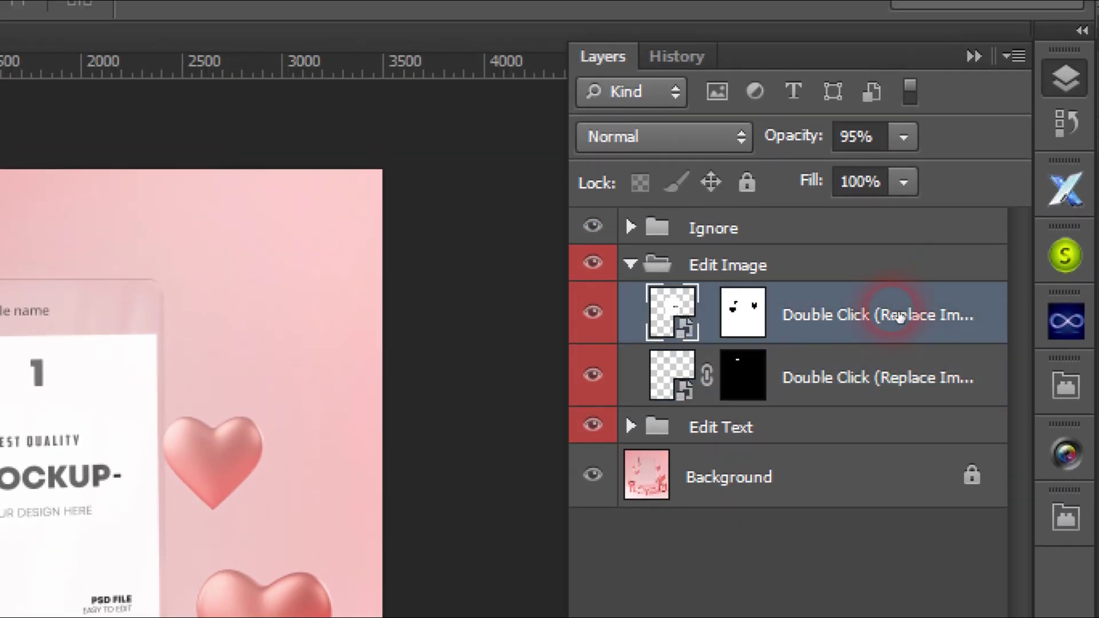
pyautogui.moveTo(569, 309); pyautogui.dragTo(675, 309)
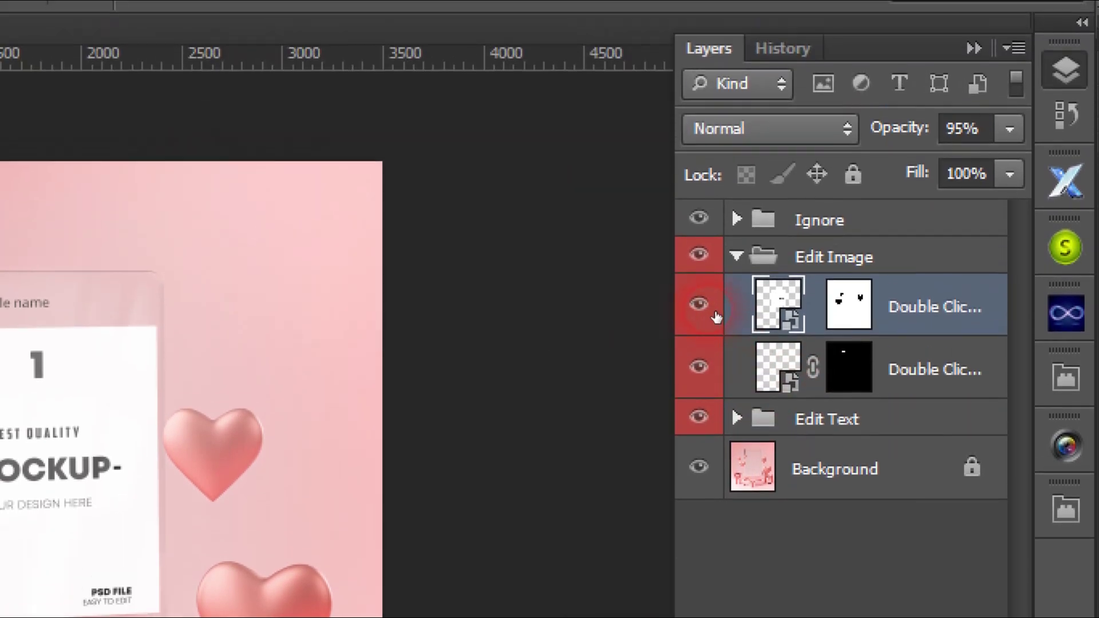
# - Toggle the upper replace-image layer's visibility to check what it covers, leaving it shown
pyautogui.click(906, 199)
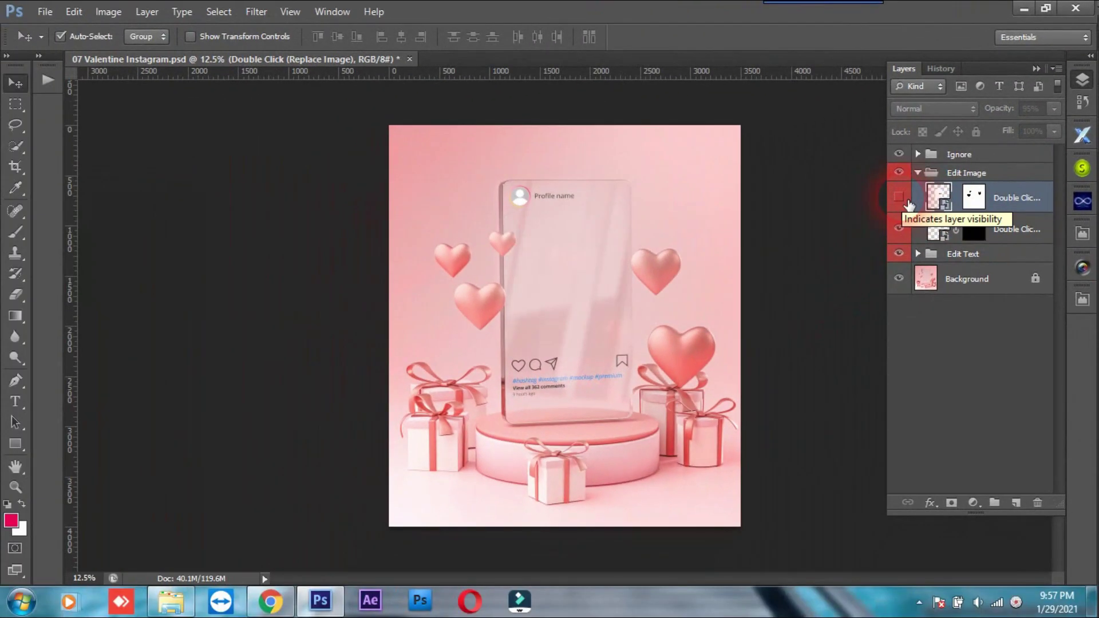
pyautogui.click(908, 201)
pyautogui.click(908, 200)
pyautogui.click(908, 200)
pyautogui.click(908, 202)
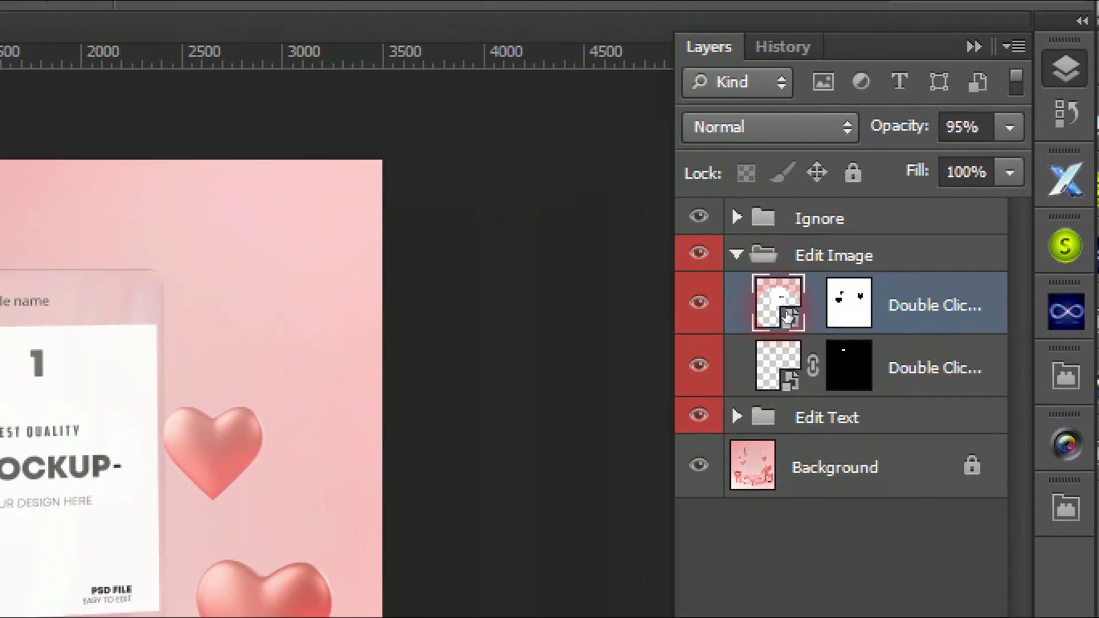
# - Open the upper Double Click (Replace Image) smart object as Layer 13.psb
pyautogui.doubleClick(789, 316)
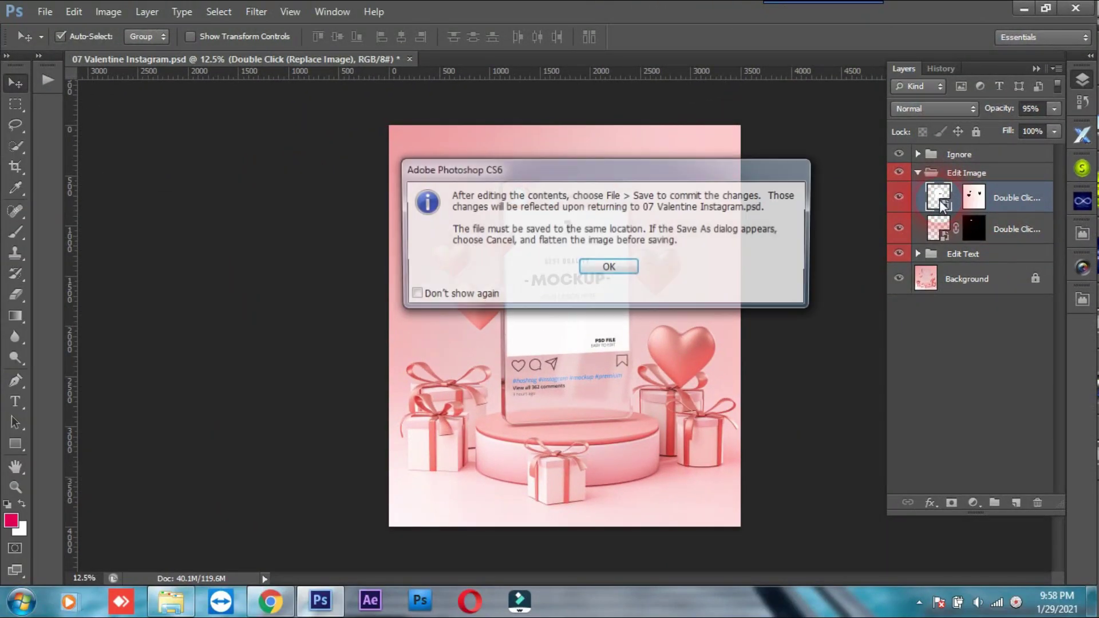
pyautogui.moveTo(697, 179); pyautogui.dragTo(795, 179)
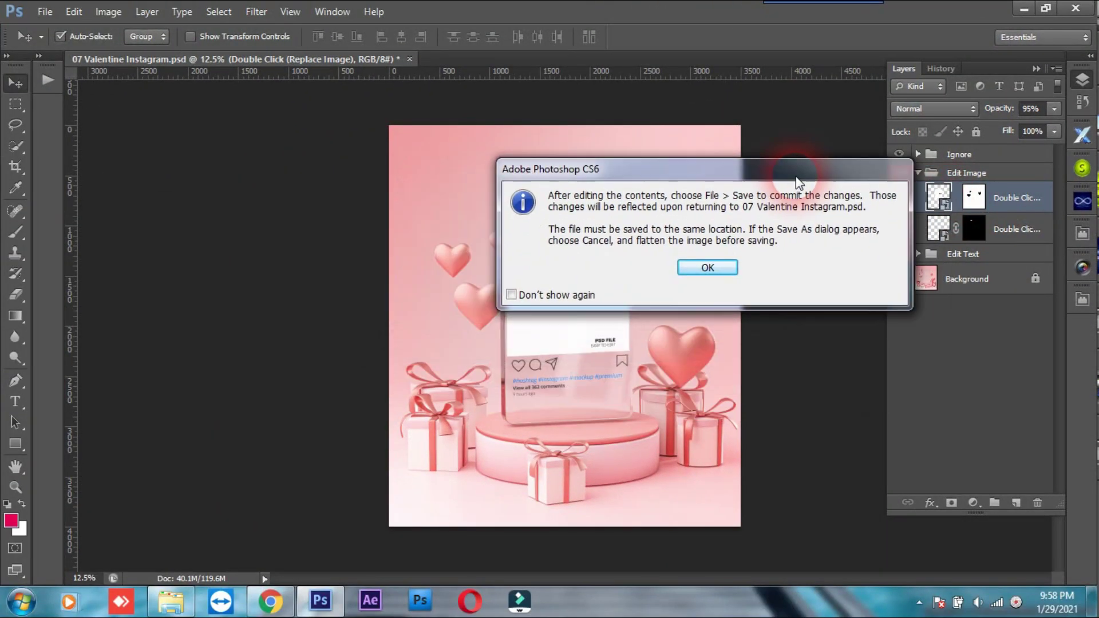
pyautogui.click(710, 268)
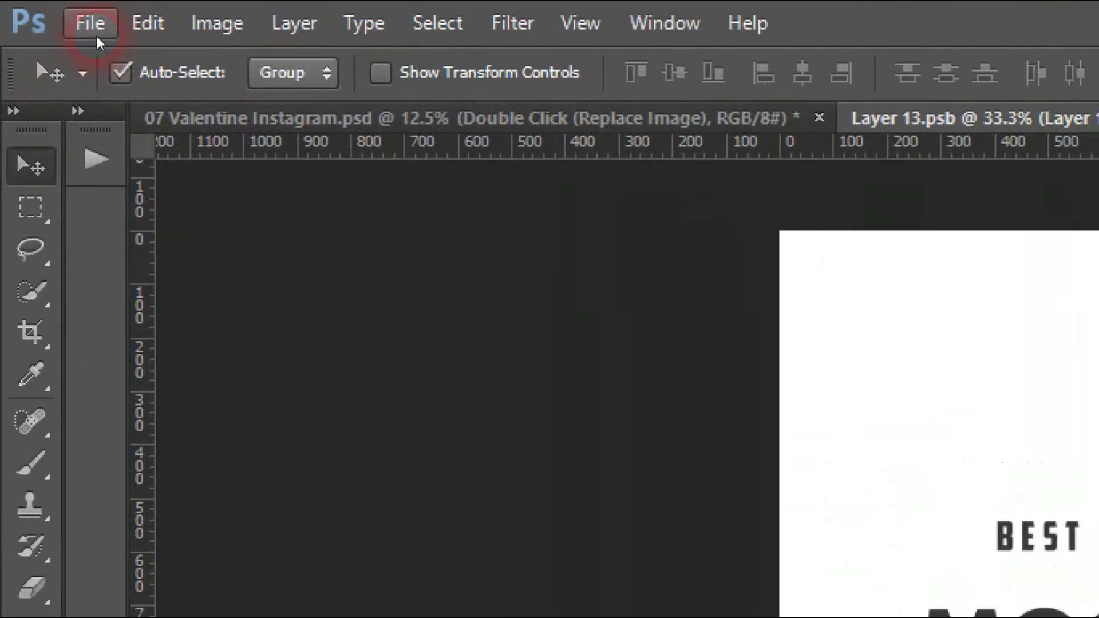
# - Place photo 815538 into Layer 13.psb and scale it to cover the whole card
pyautogui.click(45, 12)
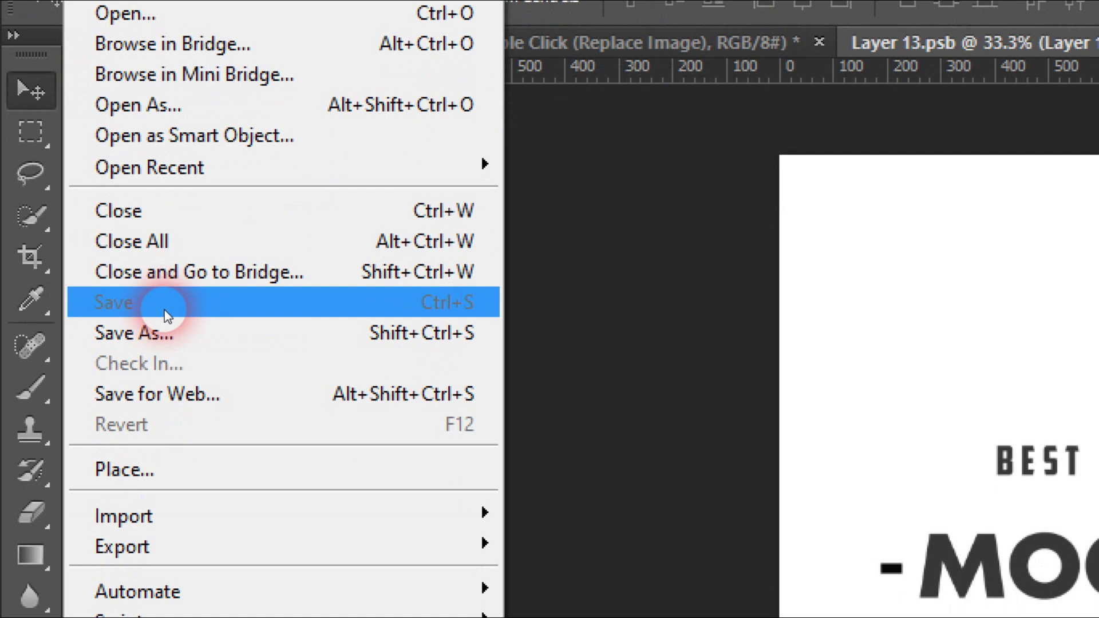
pyautogui.click(176, 316)
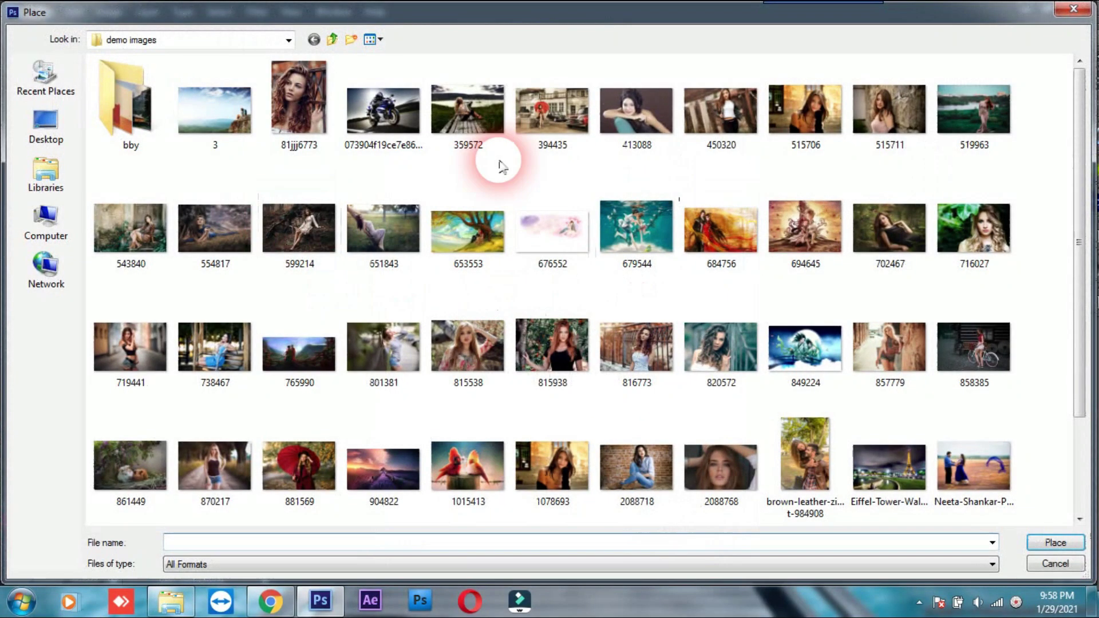
pyautogui.moveTo(1076, 222)
pyautogui.mouseDown()
pyautogui.moveTo(1079, 363)
pyautogui.moveTo(1090, 166)
pyautogui.moveTo(1096, 269)
pyautogui.mouseUp()
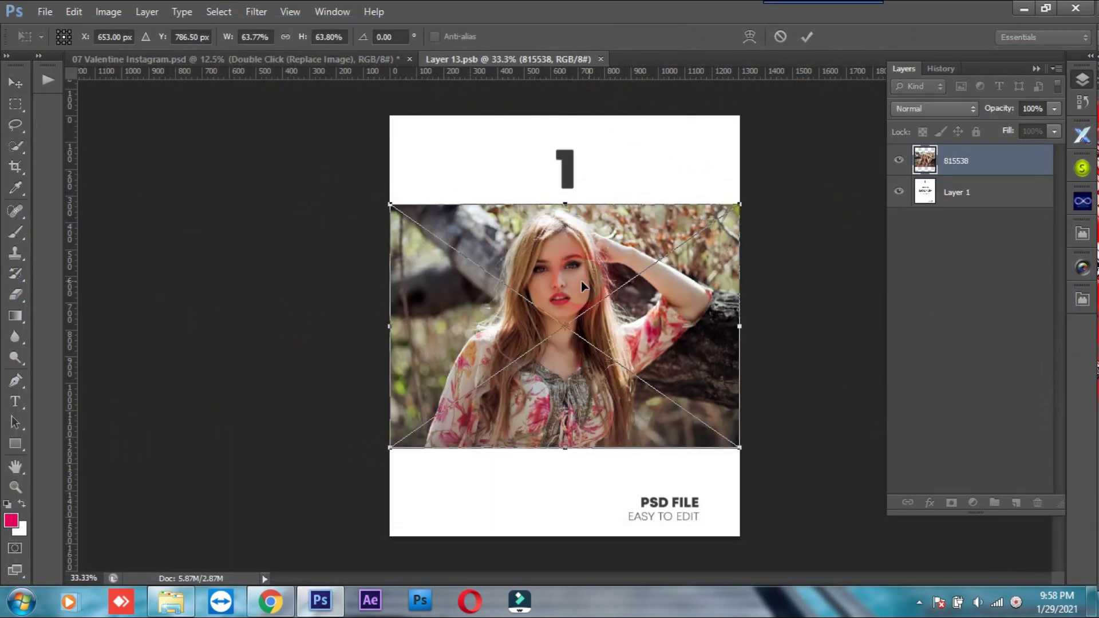
pyautogui.moveTo(771, 196); pyautogui.dragTo(900, 141)
pyautogui.press('Return')
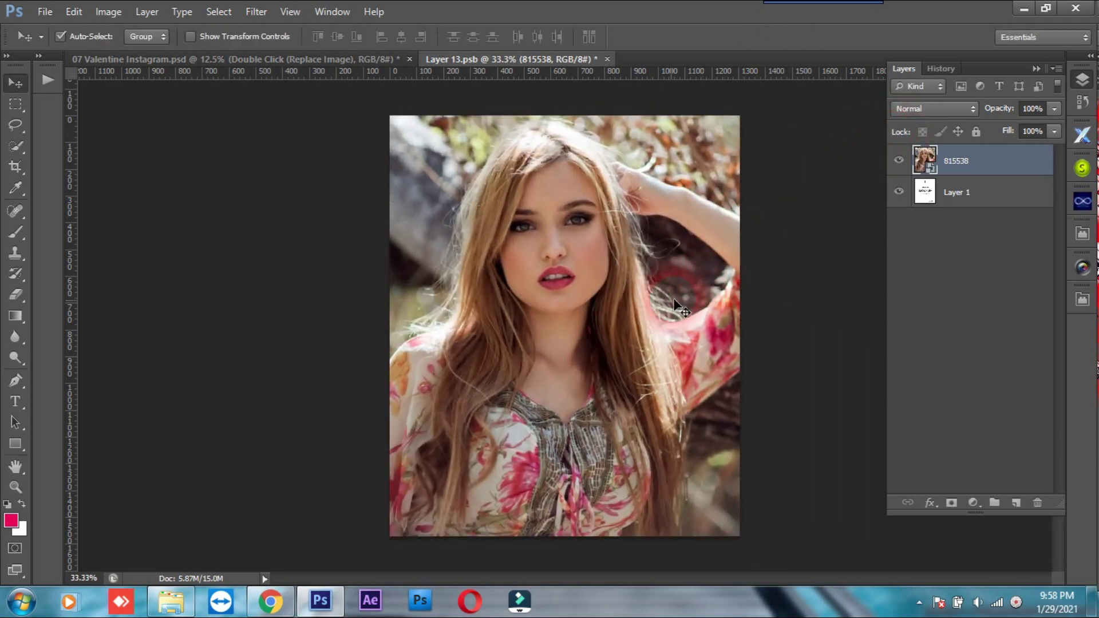
pyautogui.moveTo(586, 306); pyautogui.dragTo(602, 309)
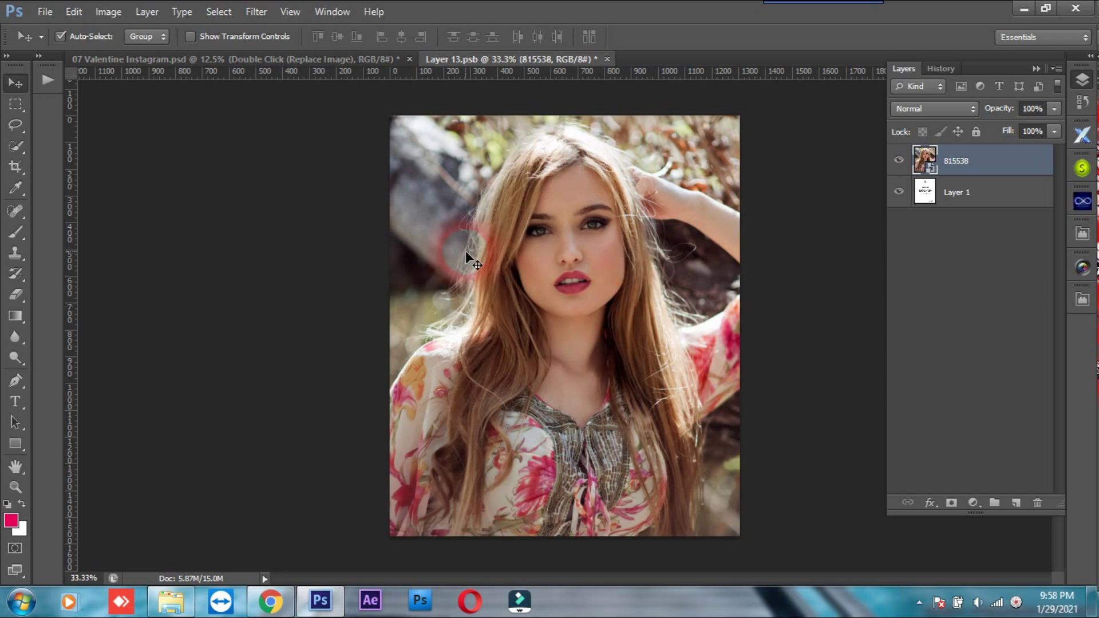
# - Save and close Layer 13.psb so the portrait appears in the mockup card
pyautogui.click(48, 12)
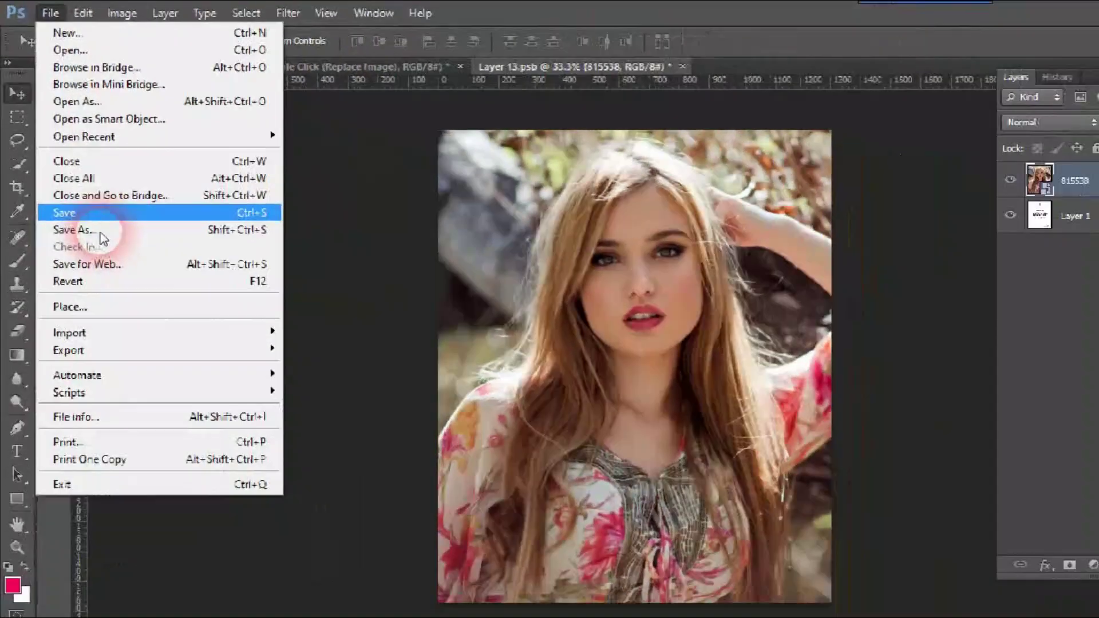
pyautogui.click(98, 214)
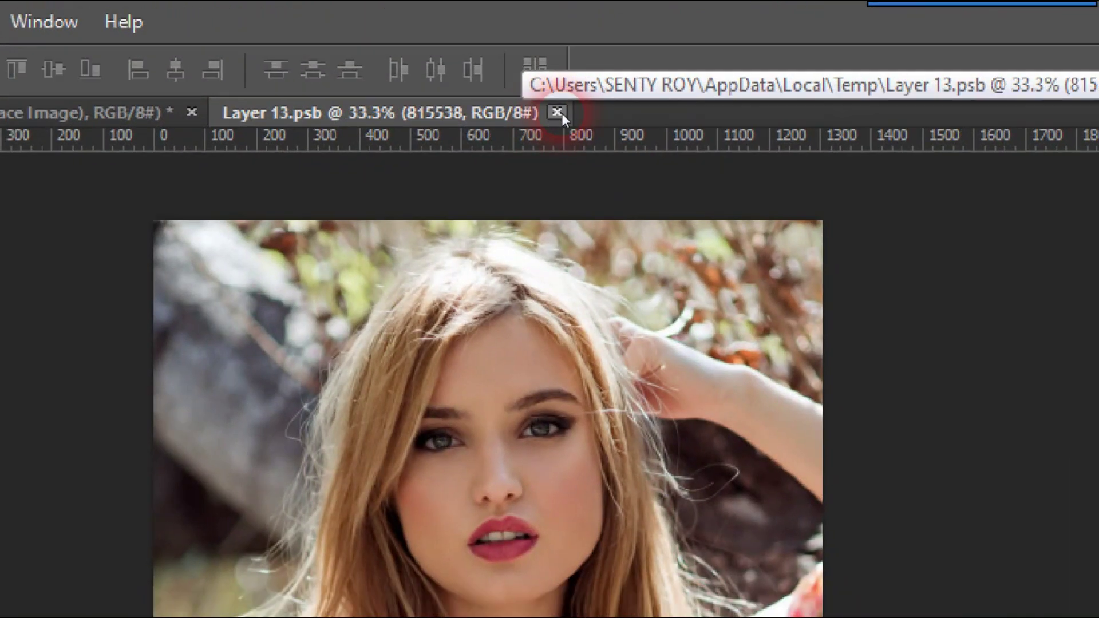
pyautogui.hotkey('ctrl', 'w')
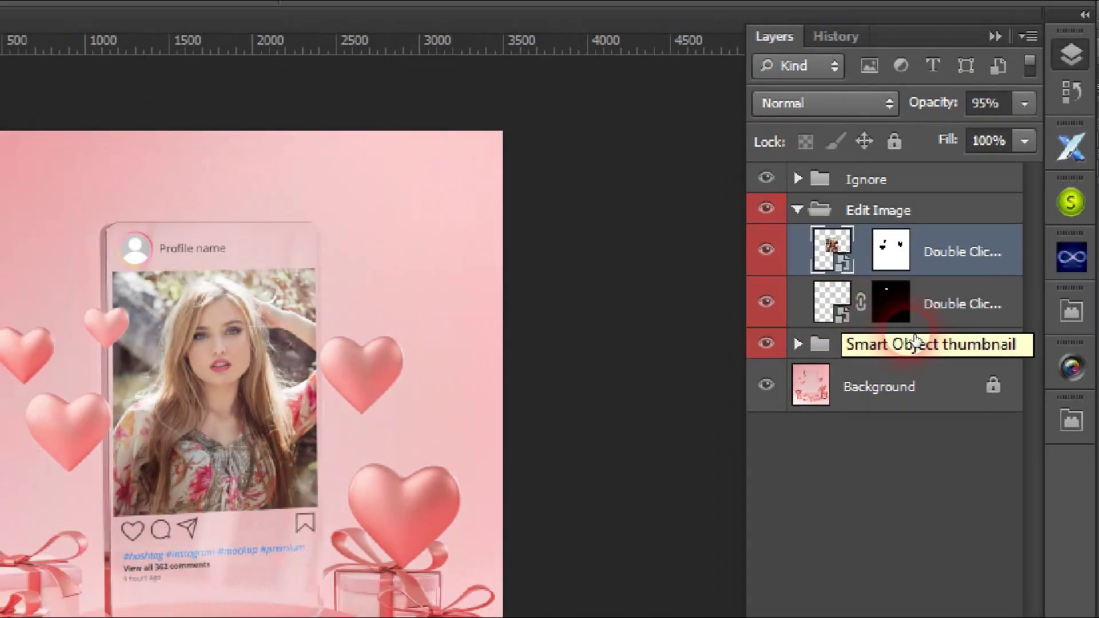
# - Open the lower profile-picture smart object as Layer 3.psb, dismissing the editing notice
pyautogui.doubleClick(793, 313)
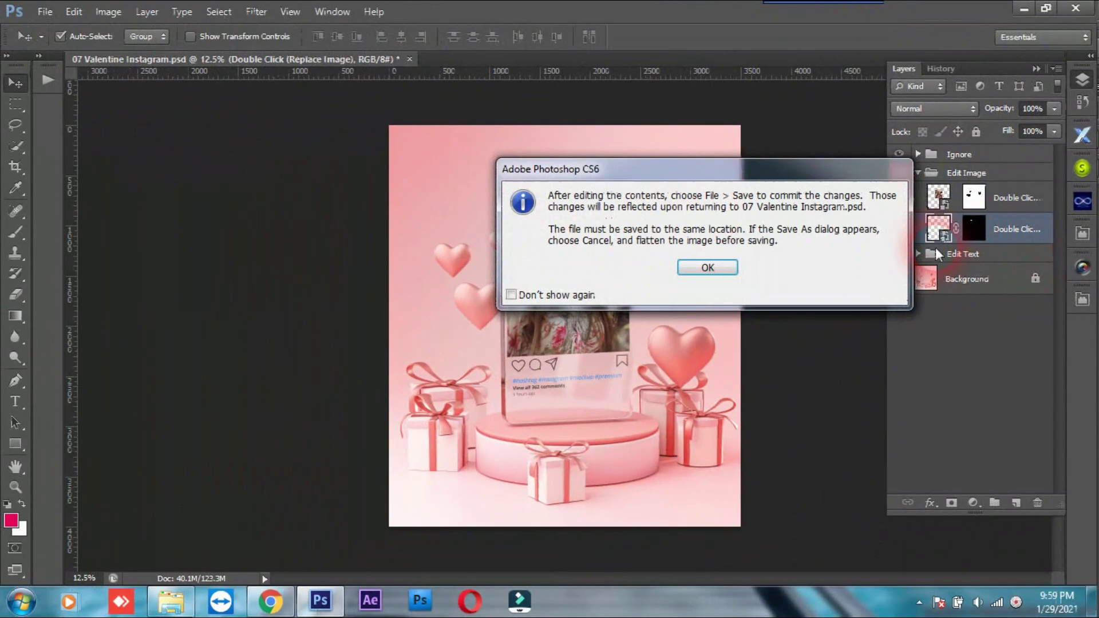
pyautogui.moveTo(741, 175); pyautogui.dragTo(591, 184)
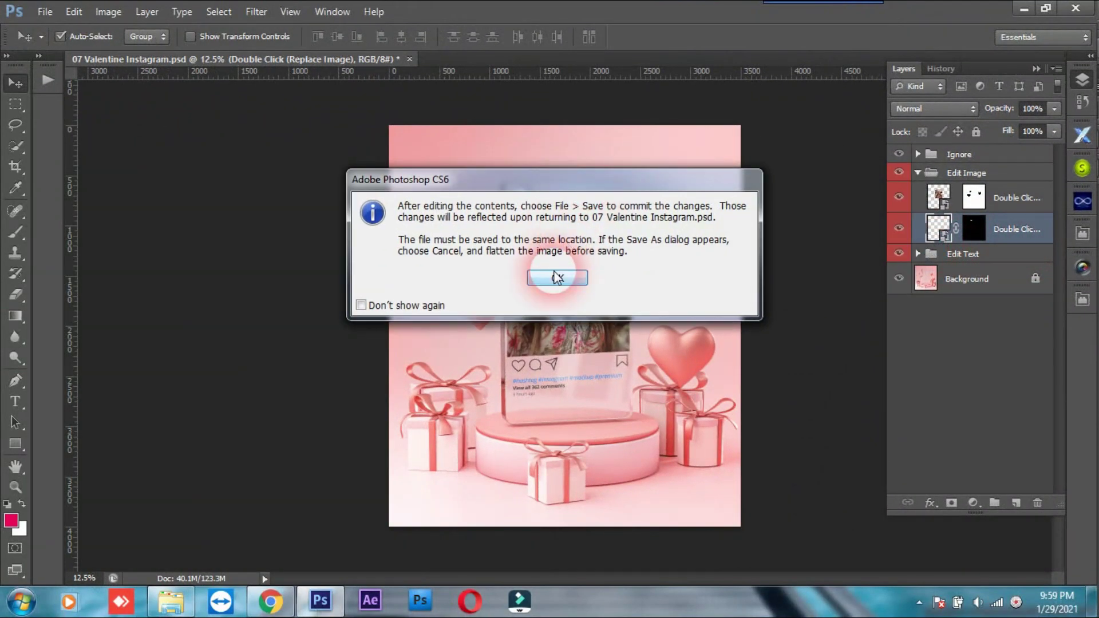
pyautogui.click(557, 277)
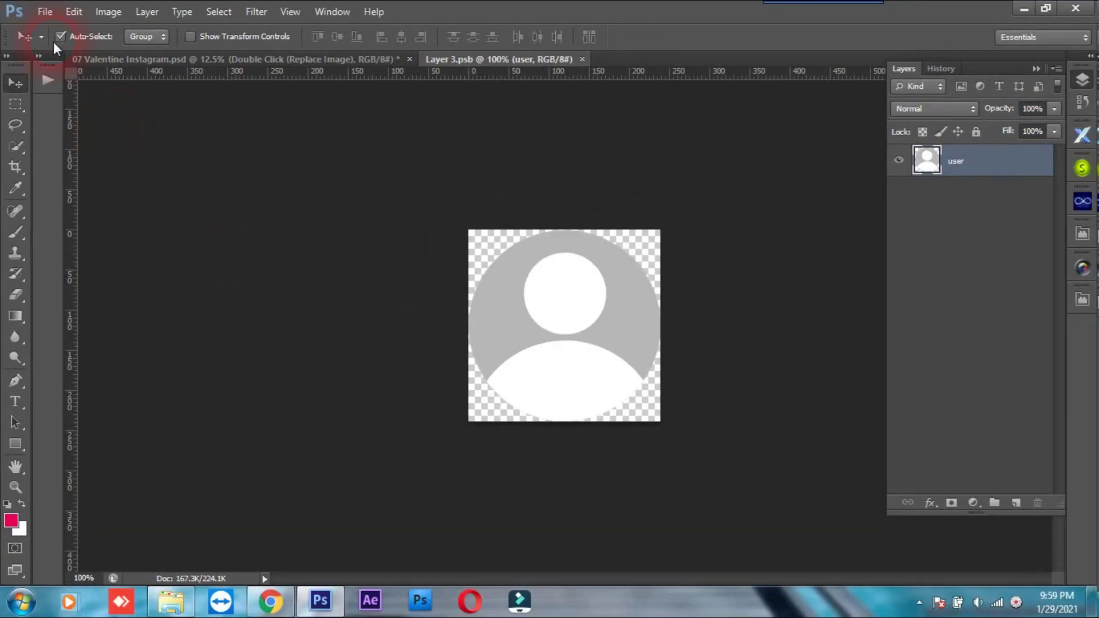
pyautogui.click(45, 11)
# - Place photo 1078693 into Layer 3.psb, enlarge and shift it to frame the face, then save
pyautogui.click(92, 275)
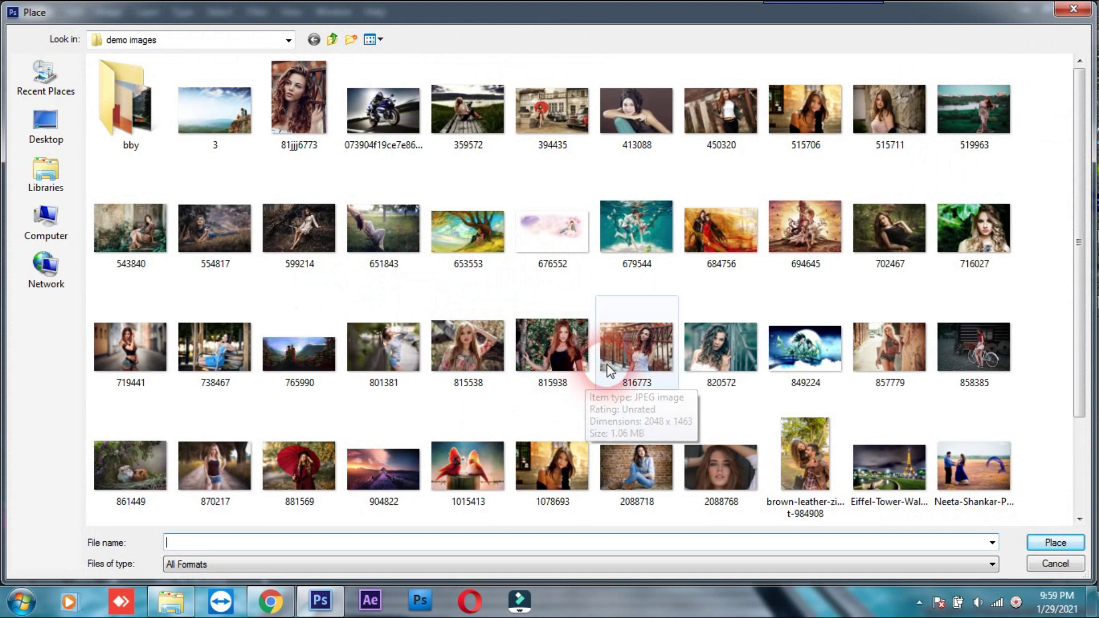
pyautogui.doubleClick(656, 471)
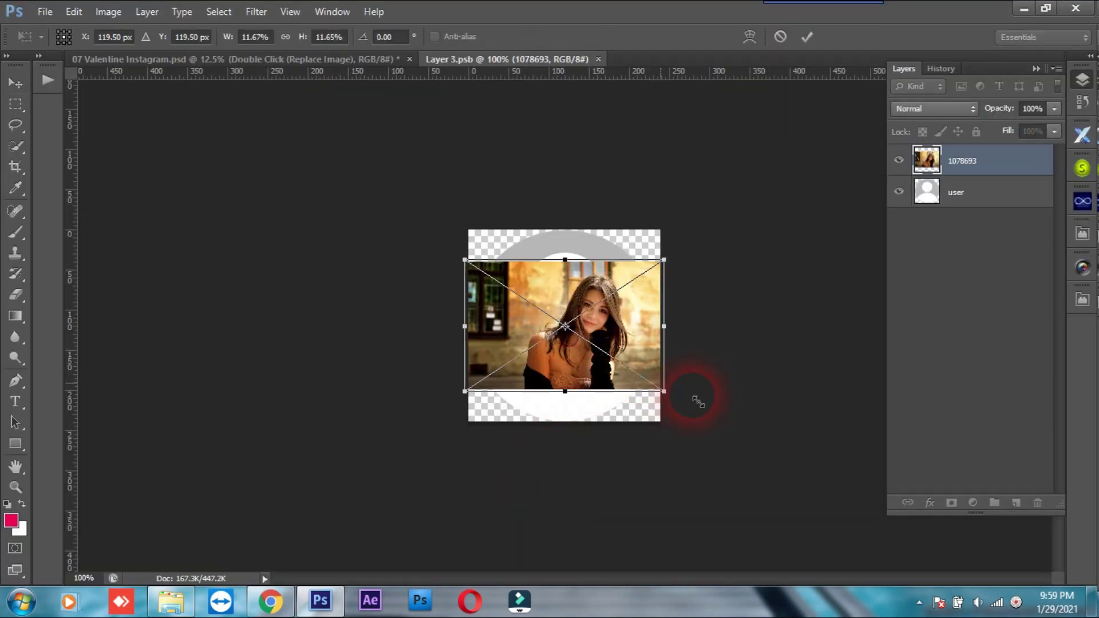
pyautogui.moveTo(697, 401); pyautogui.dragTo(787, 456)
pyautogui.moveTo(627, 335); pyautogui.dragTo(563, 364)
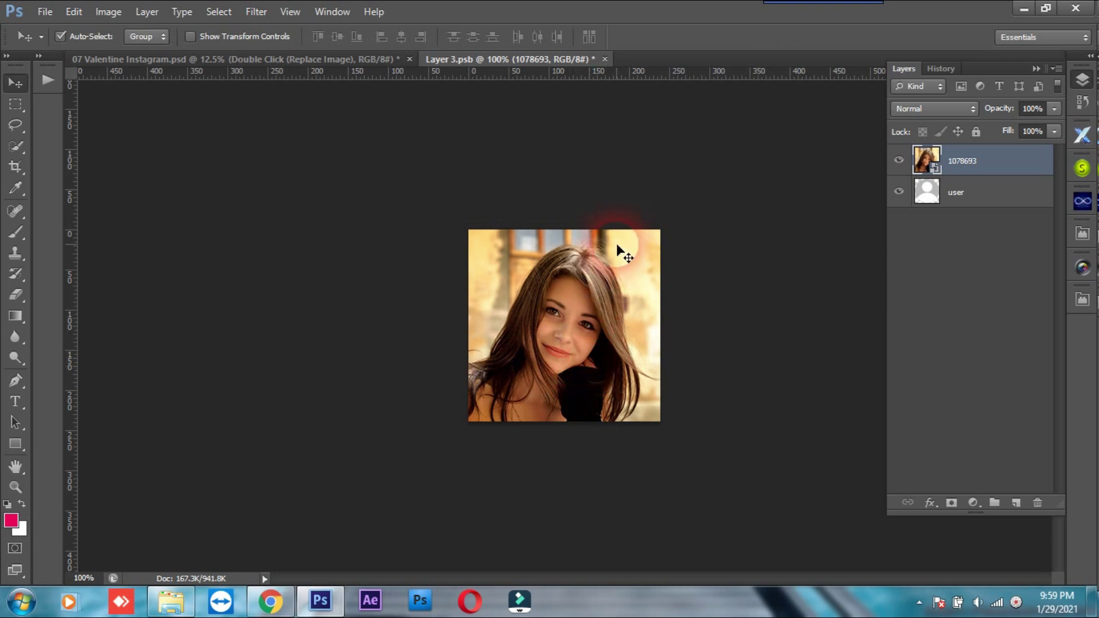
pyautogui.click(44, 16)
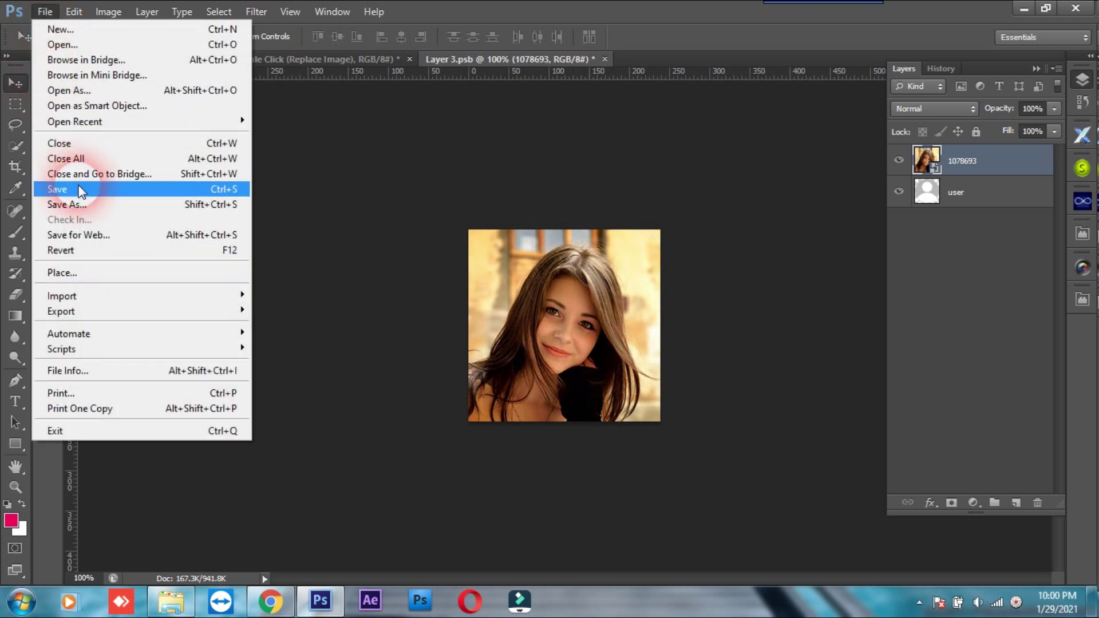
pyautogui.click(81, 190)
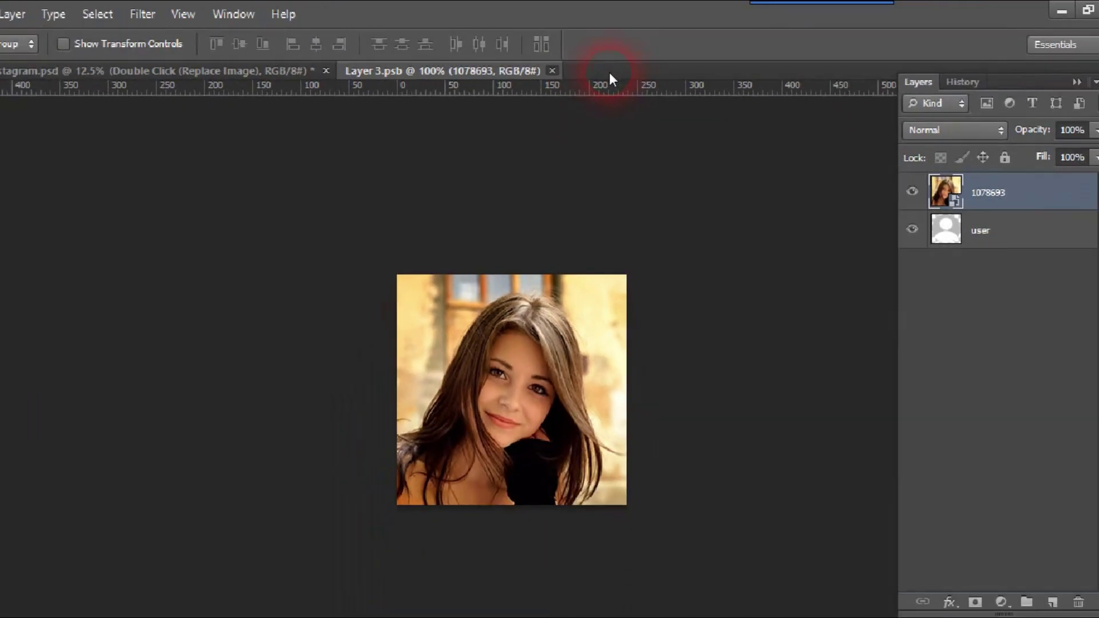
# - Close Layer 3.psb so the mockup's profile circle shows the new face photo
pyautogui.hotkey('ctrl', 'w')
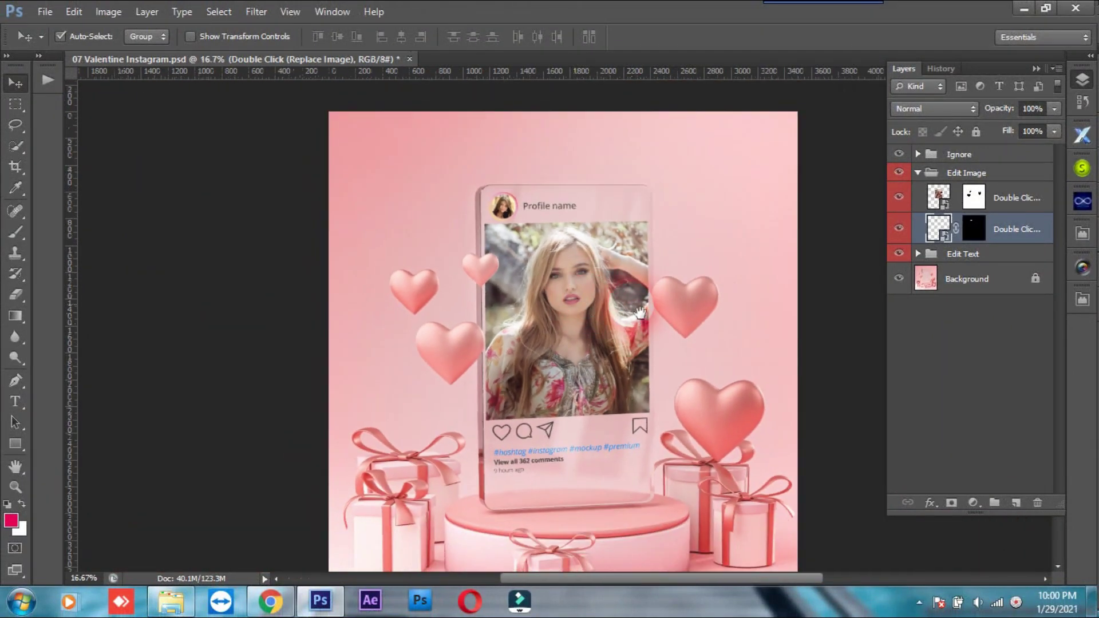
# - Collapse the Edit Image group and expand the Ignore group
pyautogui.moveTo(636, 318); pyautogui.dragTo(641, 293)
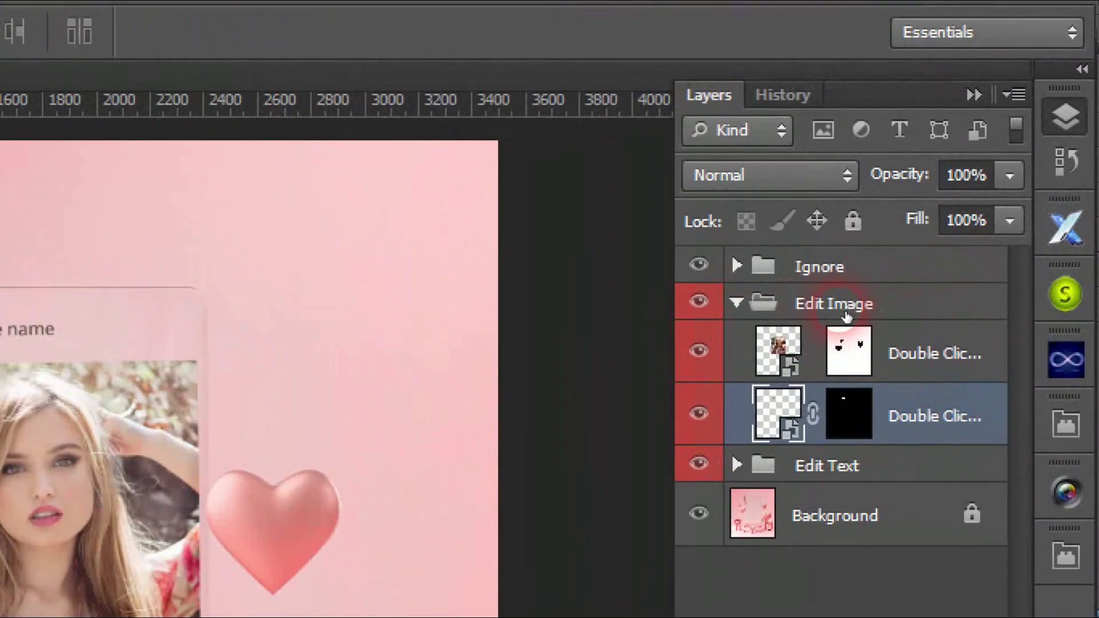
pyautogui.click(742, 313)
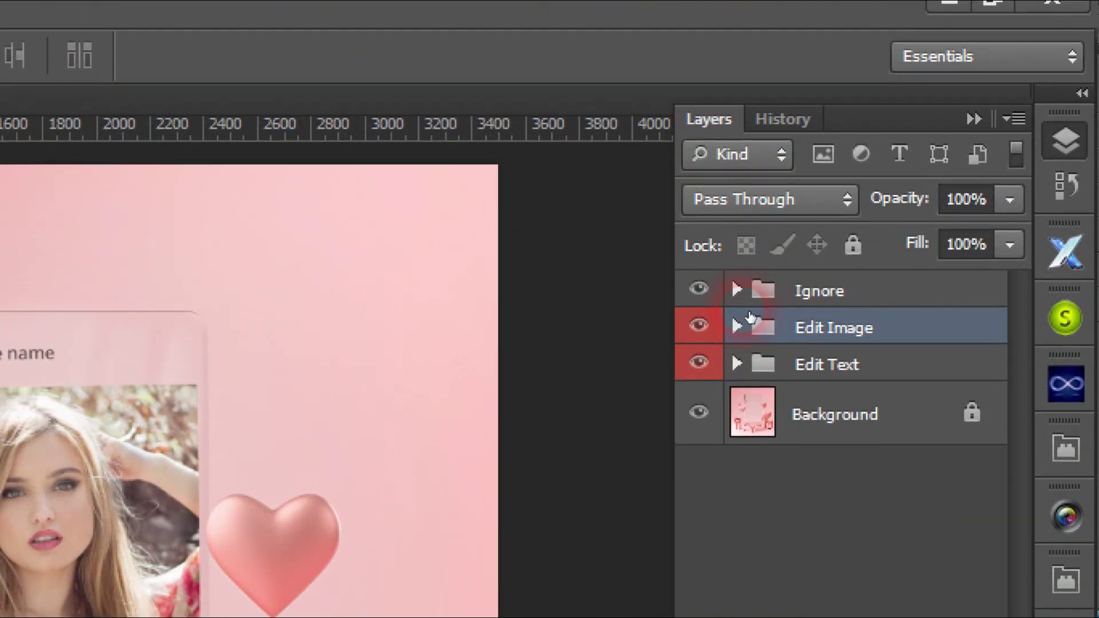
pyautogui.click(739, 309)
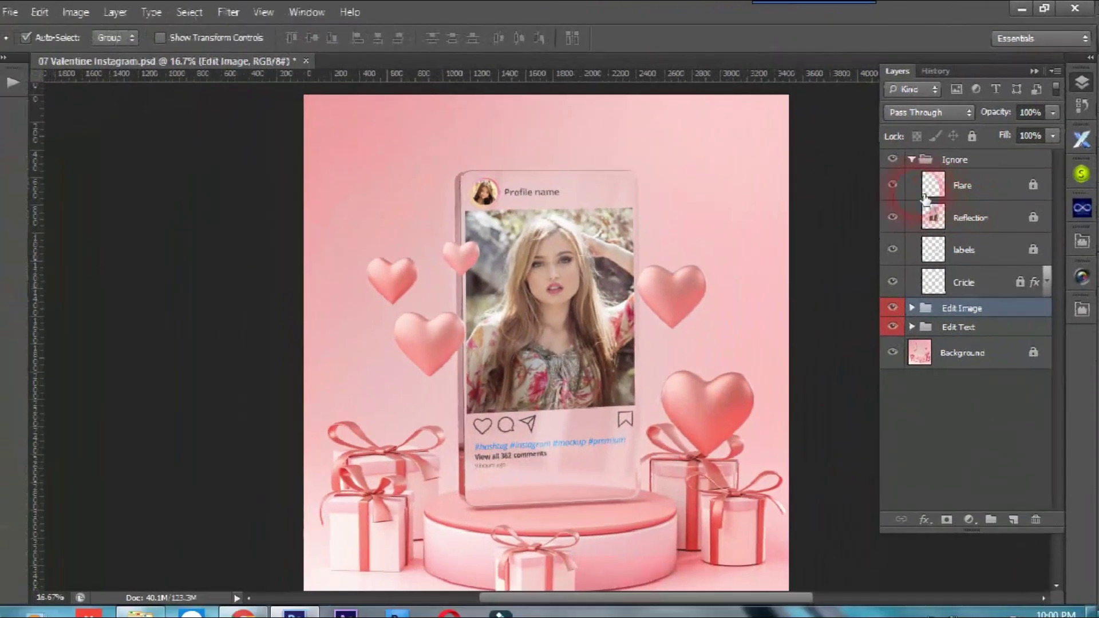
# - Toggle the Flare, Reflection, labels and Cricle layers off and back on to preview them
pyautogui.click(708, 311)
pyautogui.click(899, 178)
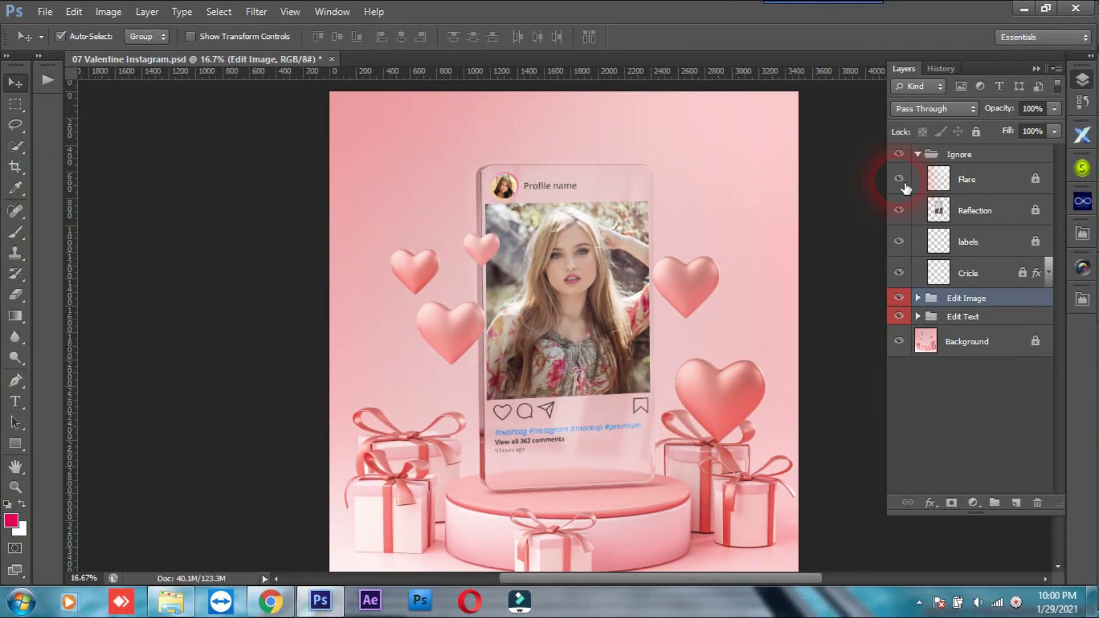
pyautogui.click(905, 215)
pyautogui.click(910, 216)
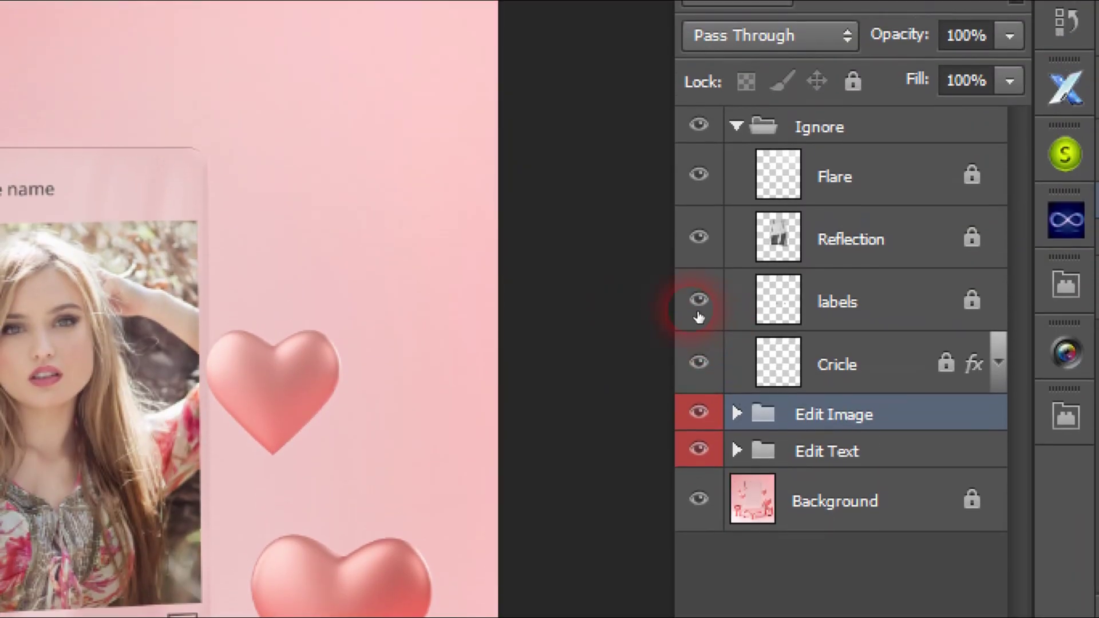
pyautogui.click(698, 309)
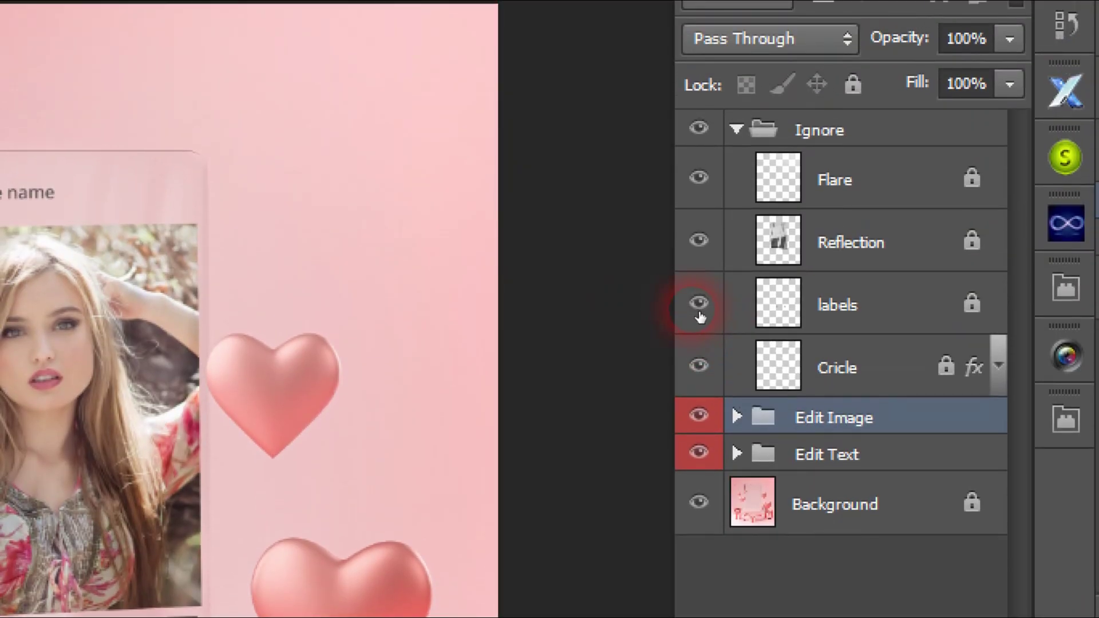
pyautogui.click(705, 316)
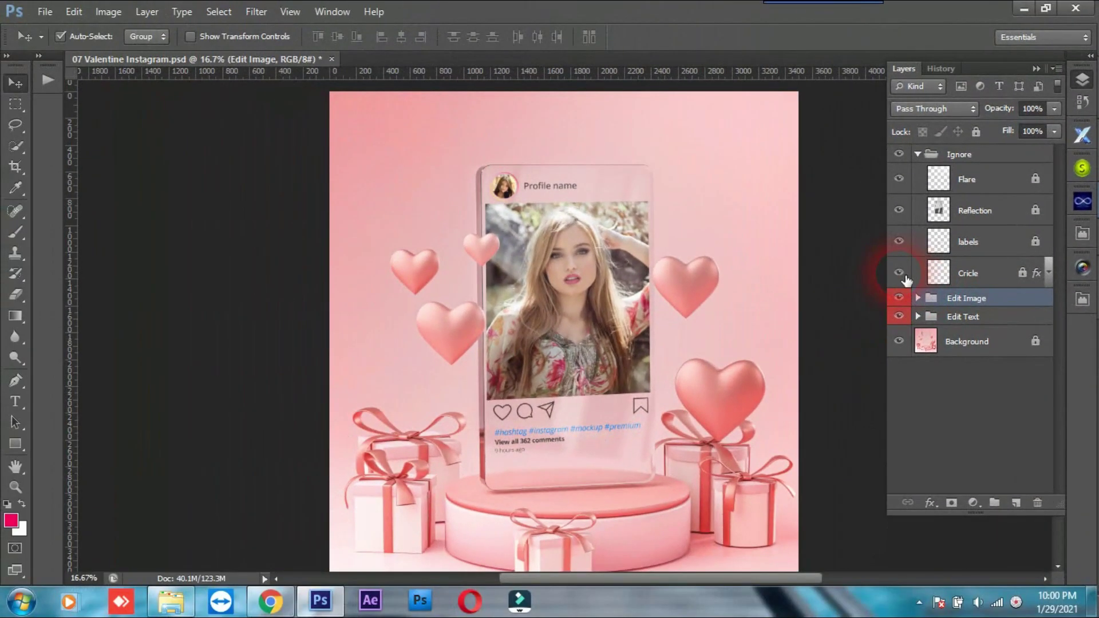
pyautogui.click(900, 273)
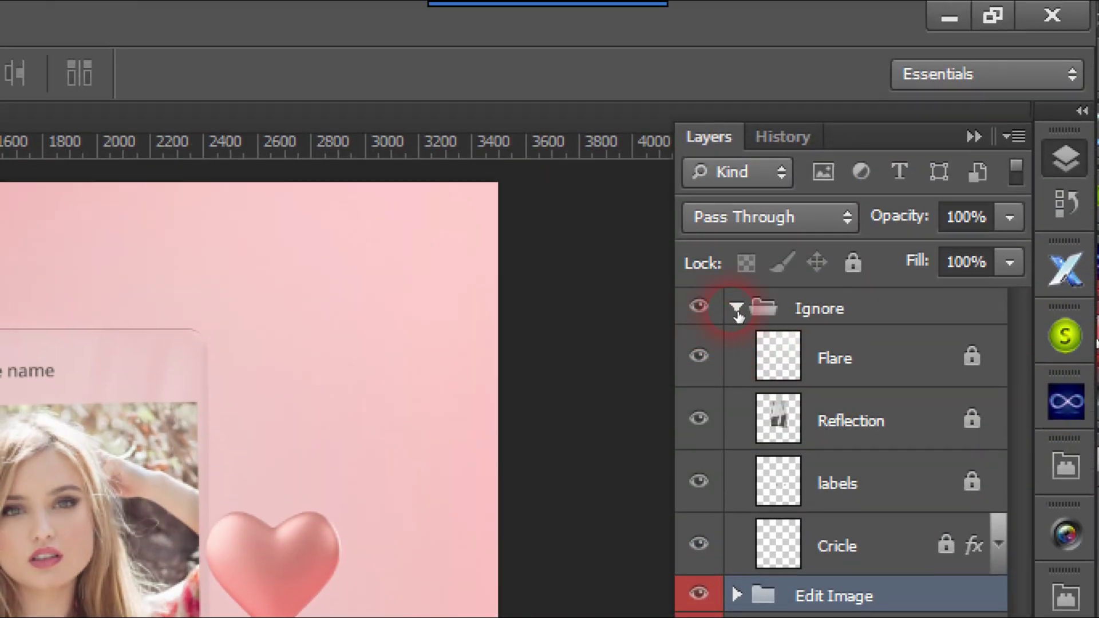
# - Collapse Ignore, expand Edit Text, and zoom in on the comments area
pyautogui.click(737, 312)
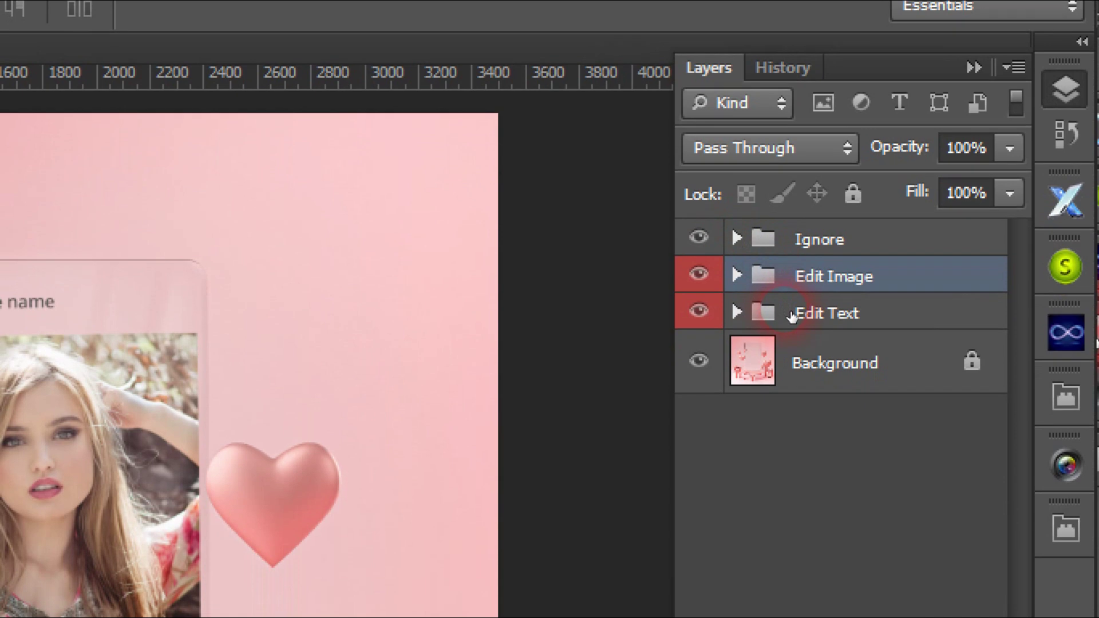
pyautogui.click(792, 316)
pyautogui.click(738, 310)
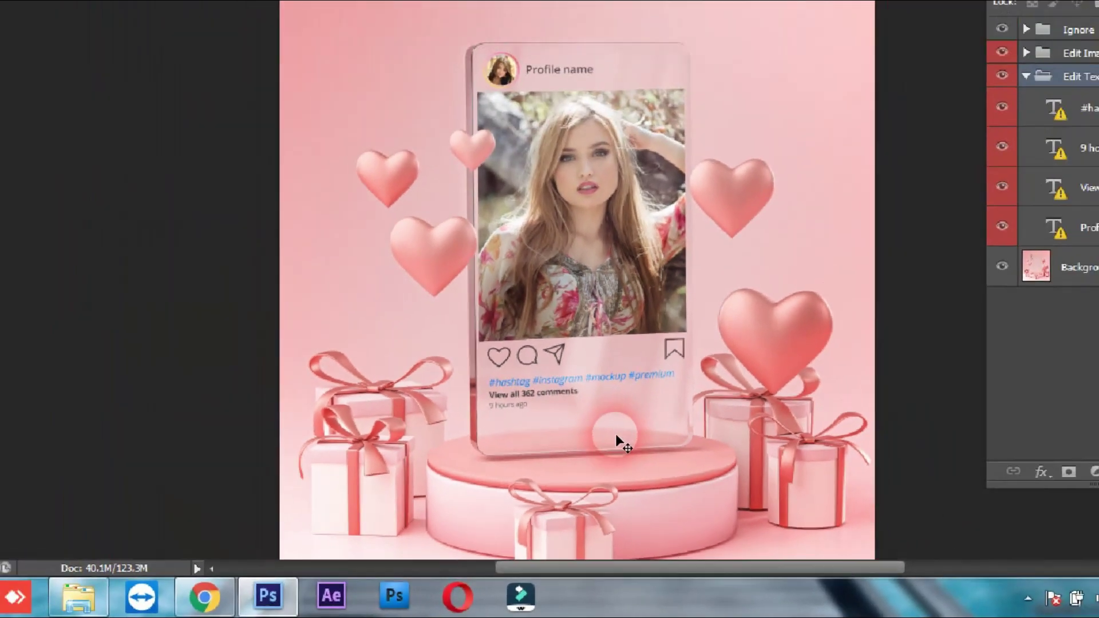
pyautogui.scroll(3, 616, 434)
pyautogui.moveTo(495, 340); pyautogui.dragTo(491, 342)
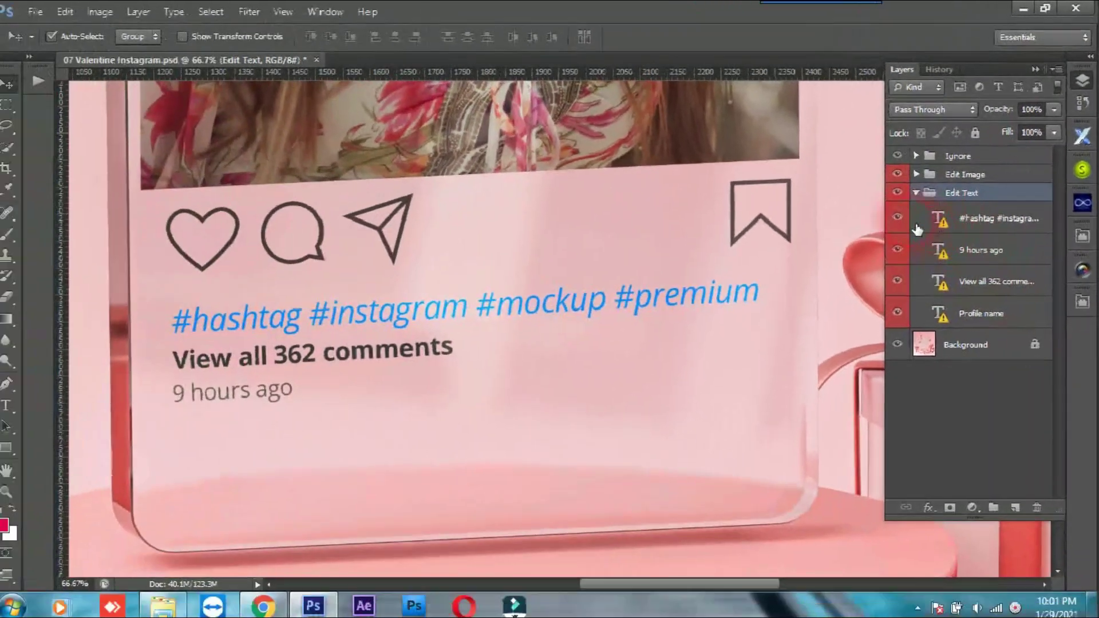
pyautogui.click(930, 311)
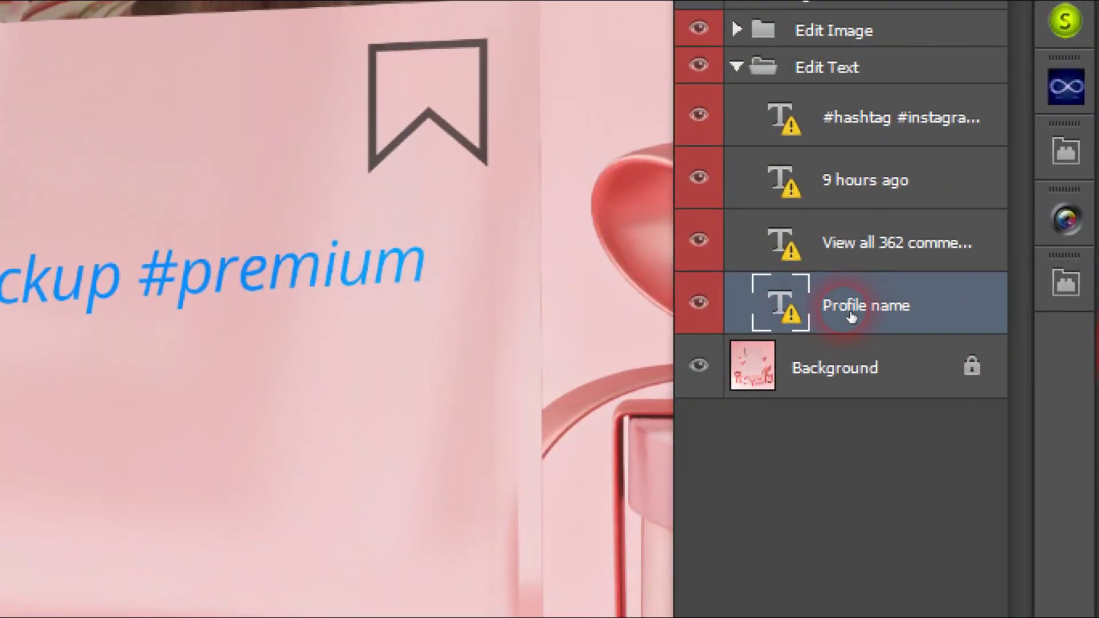
pyautogui.click(804, 250)
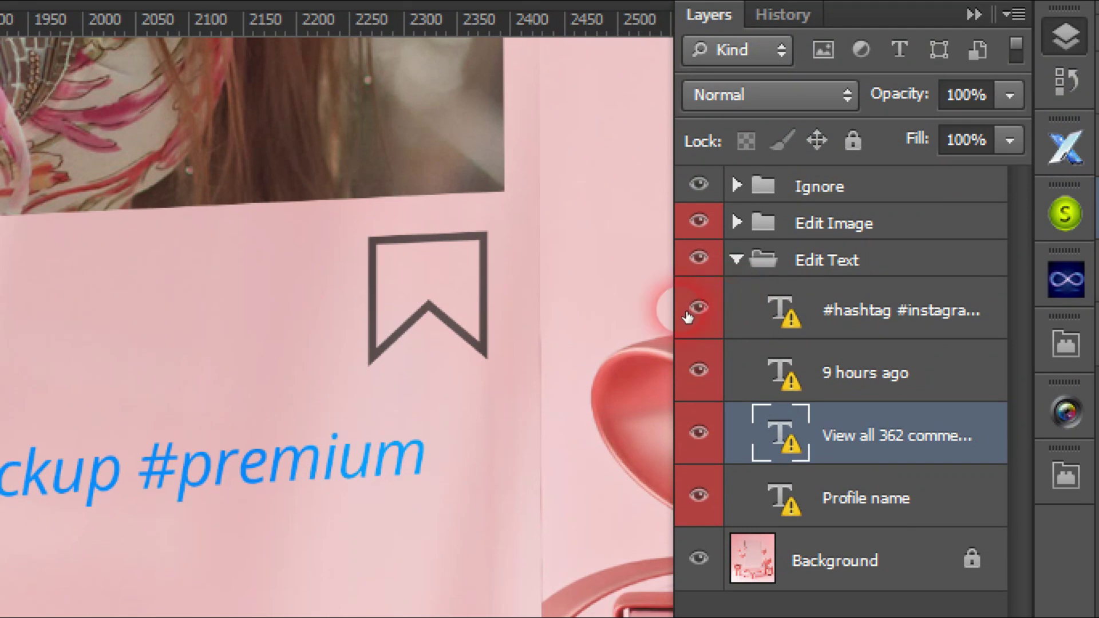
# - Hide and reshow the hashtag, 9 hours ago and View all 362 comments text layers
pyautogui.click(699, 312)
pyautogui.click(698, 375)
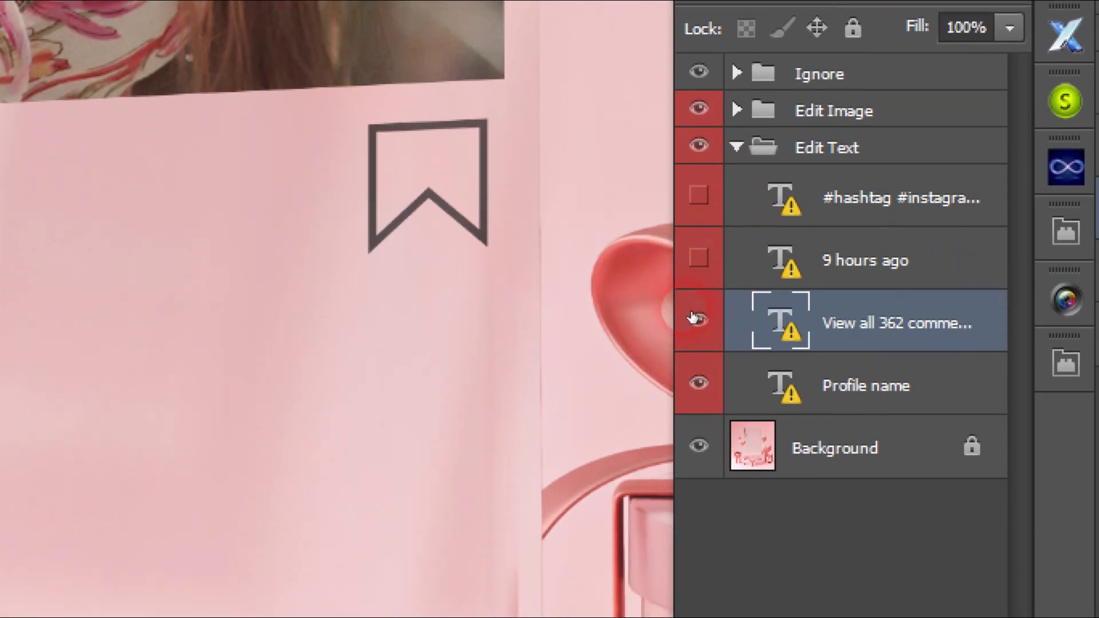
pyautogui.click(698, 438)
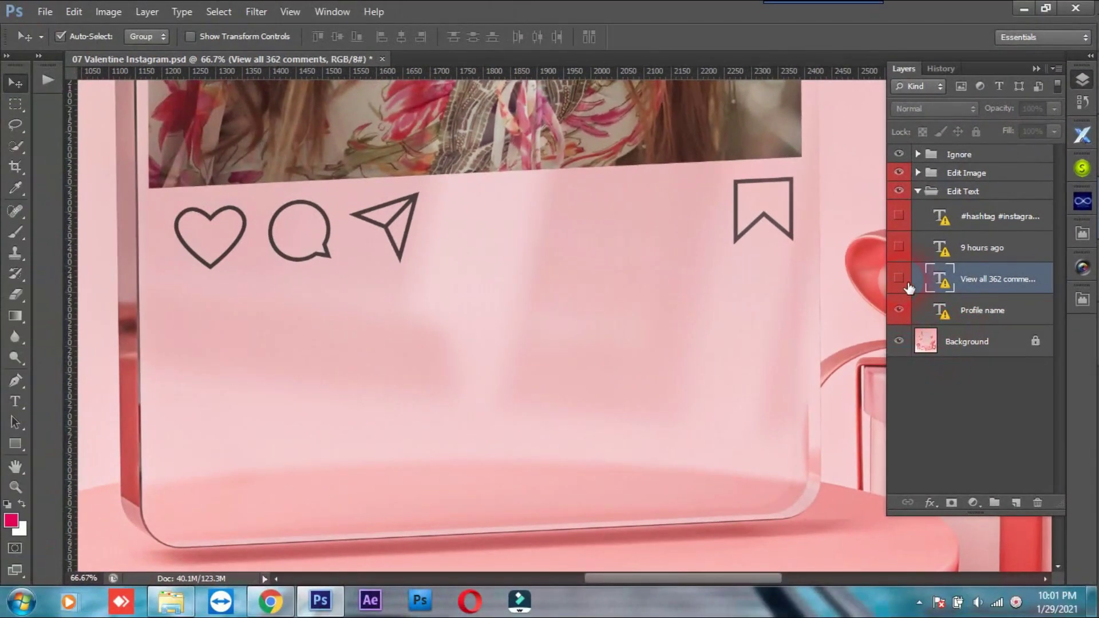
pyautogui.click(899, 279)
pyautogui.click(898, 247)
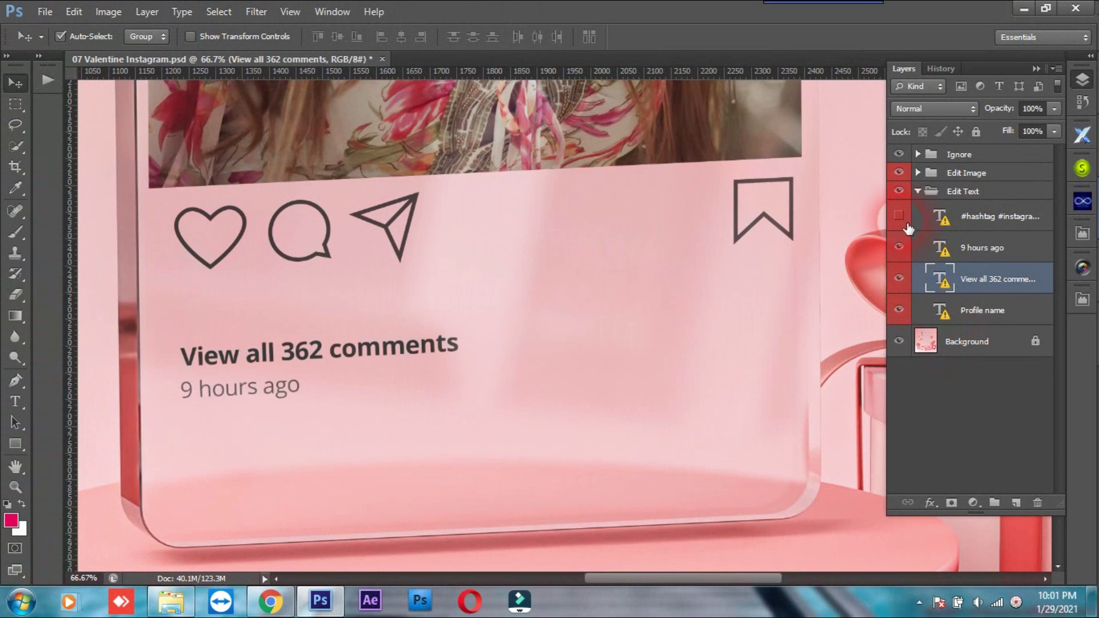
pyautogui.click(898, 216)
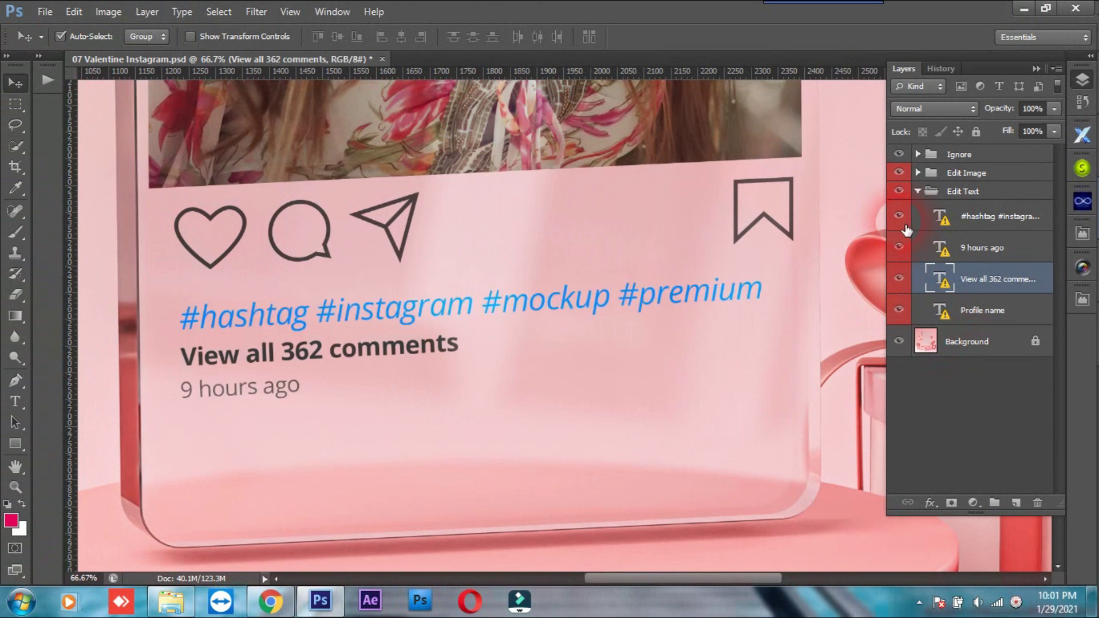
pyautogui.click(975, 220)
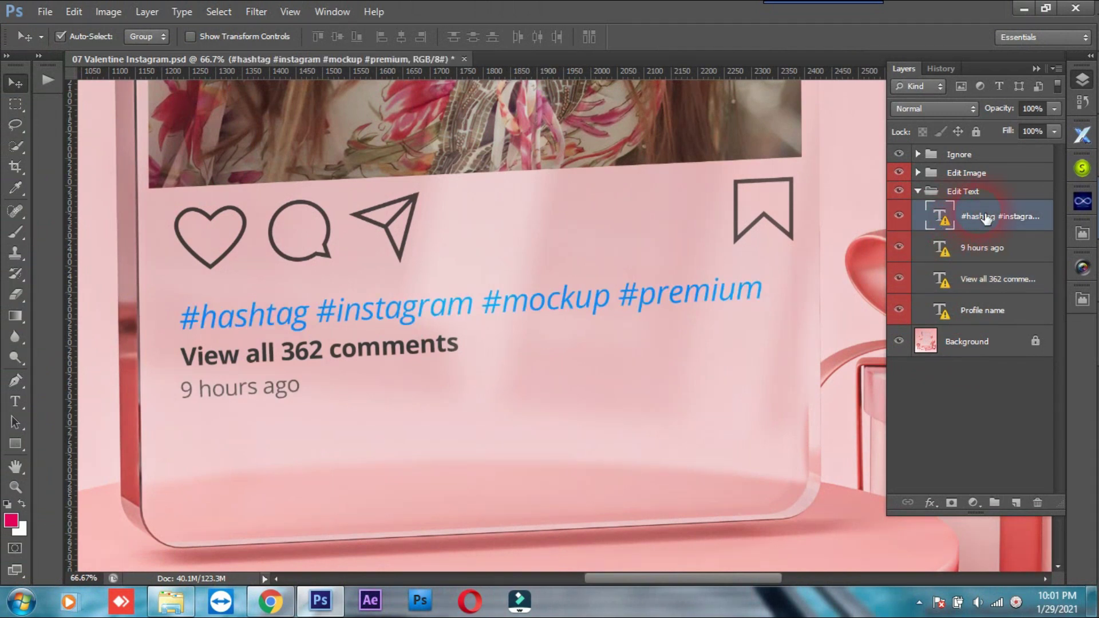
# - Replace the hashtag line with placeholder text 'sdvdgdgddgfgdfgdfgdgfhdhthtgdhtgdh', accepting the font substitution
pyautogui.doubleClick(958, 225)
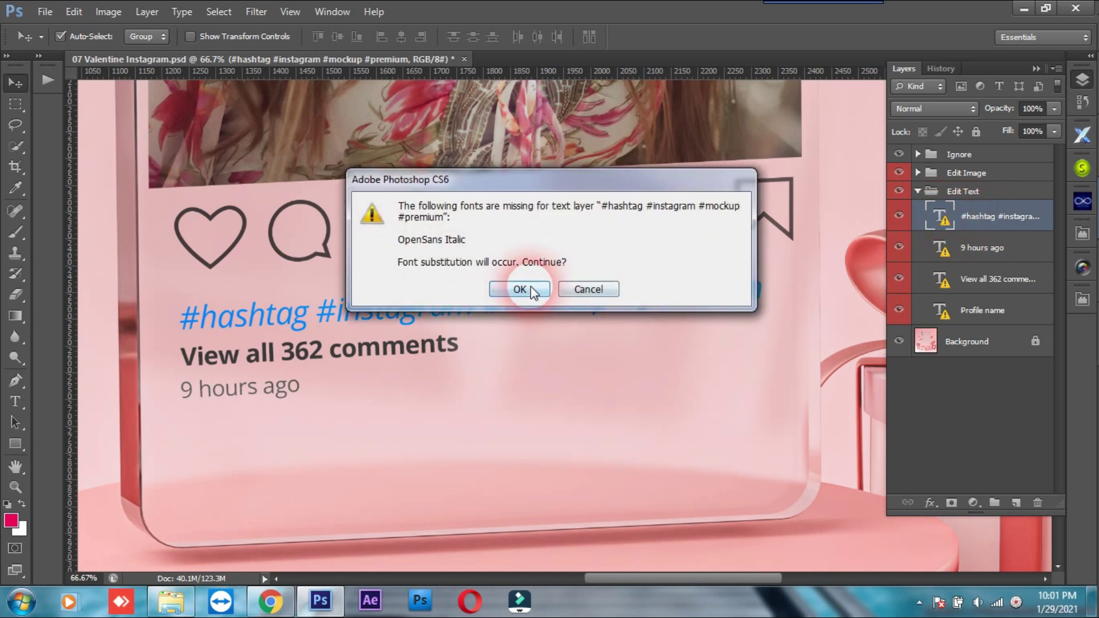
pyautogui.click(531, 286)
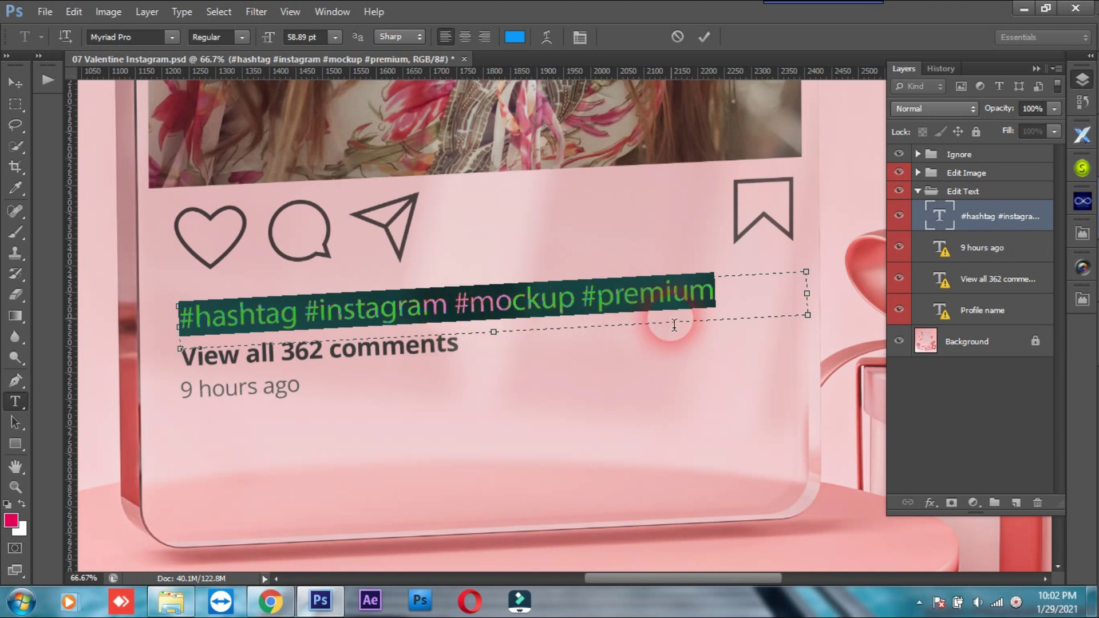
pyautogui.moveTo(745, 313); pyautogui.dragTo(638, 306)
pyautogui.moveTo(543, 308); pyautogui.dragTo(174, 318)
pyautogui.write('sdvdgdgddgfgdfgdfgdgfhdhthtgdhtgdh')
pyautogui.click(15, 82)
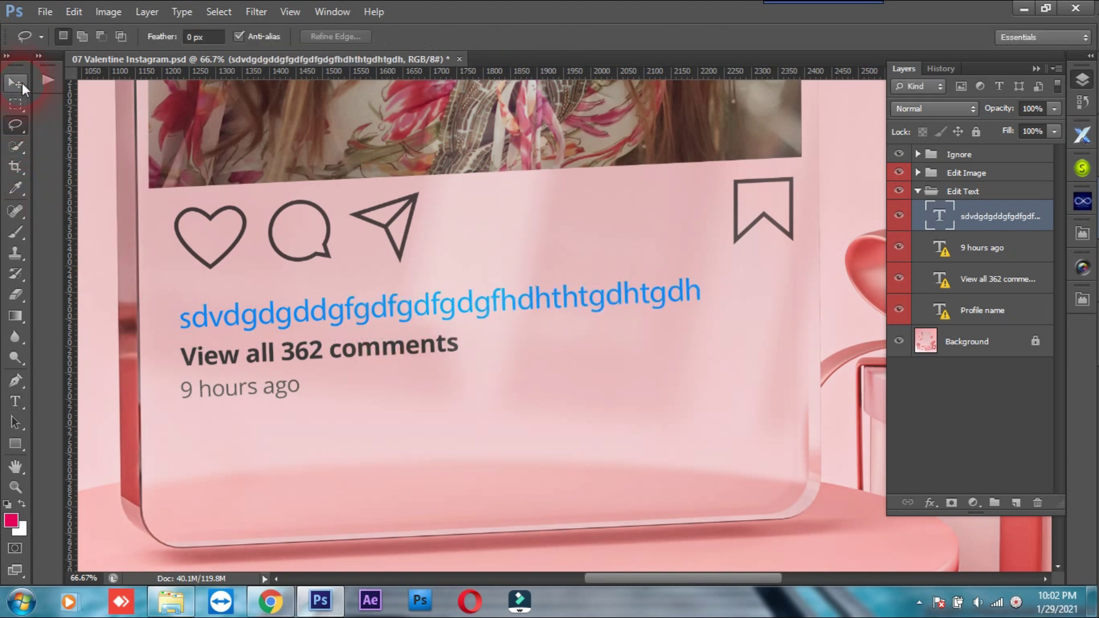
pyautogui.click(519, 352)
# - Zoom out and close the Valentine mockup without saving changes
pyautogui.scroll(-2, 519, 351)
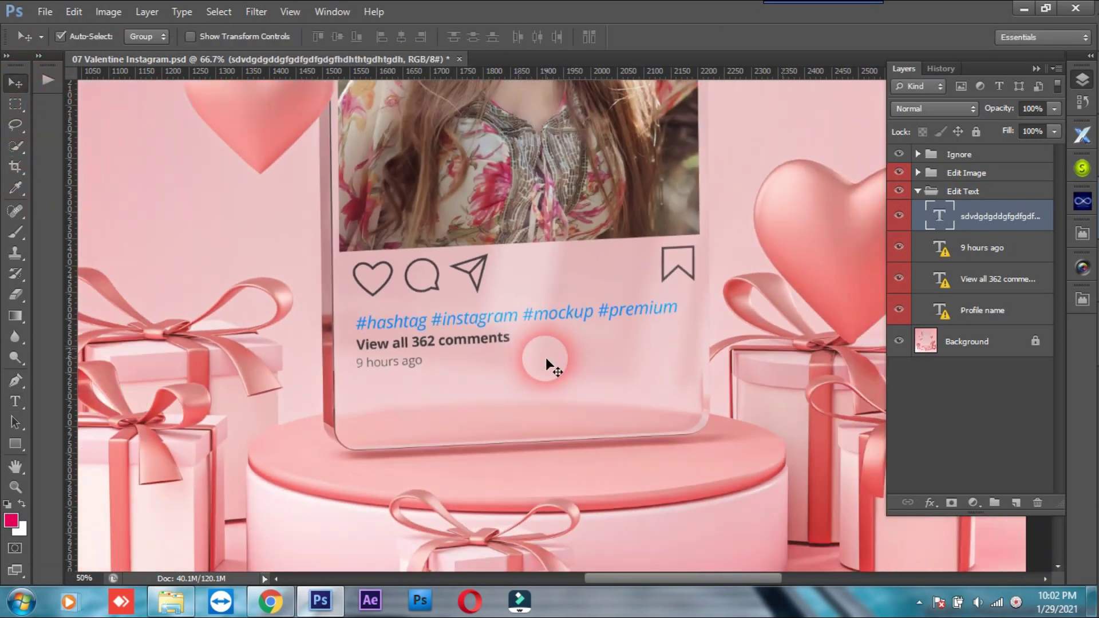
pyautogui.scroll(-1, 545, 357)
pyautogui.scroll(-1, 545, 357)
pyautogui.scroll(-1, 544, 357)
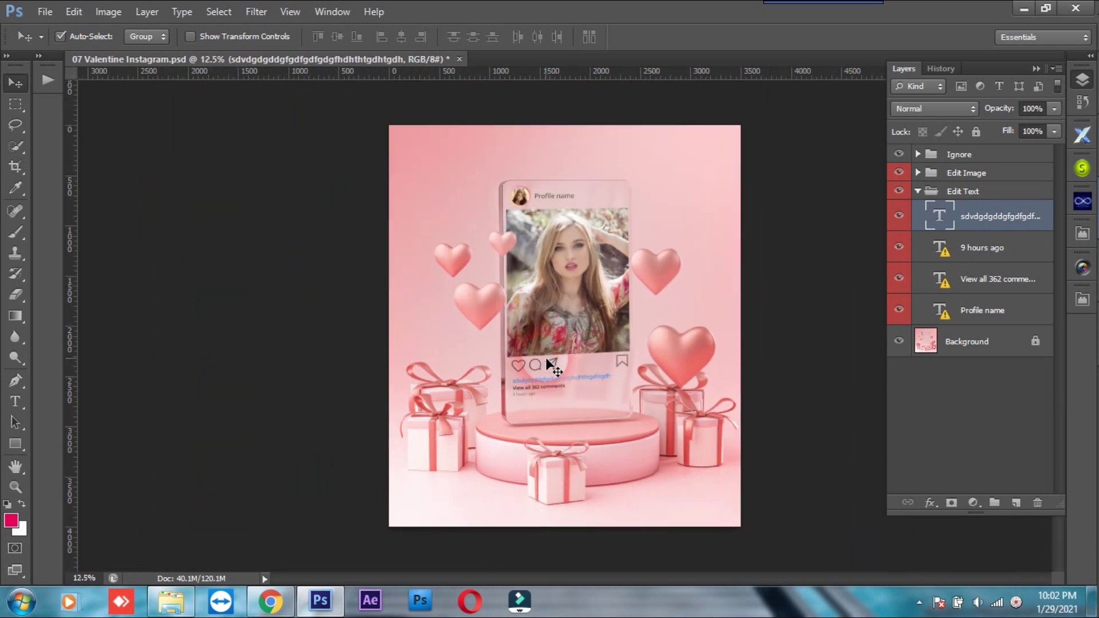
pyautogui.scroll(1, 547, 361)
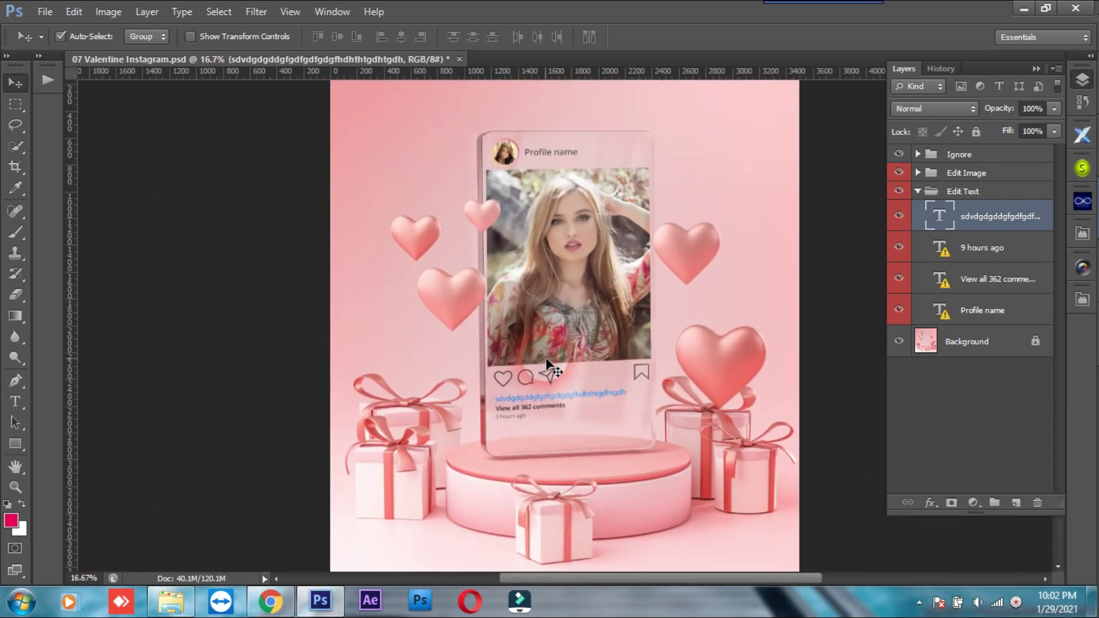
pyautogui.click(459, 60)
pyautogui.click(515, 248)
# - Finish closing without saving and open 01 Instagram Mock Up in Photoshop from Explorer
pyautogui.hotkey('alt', 'Tab')
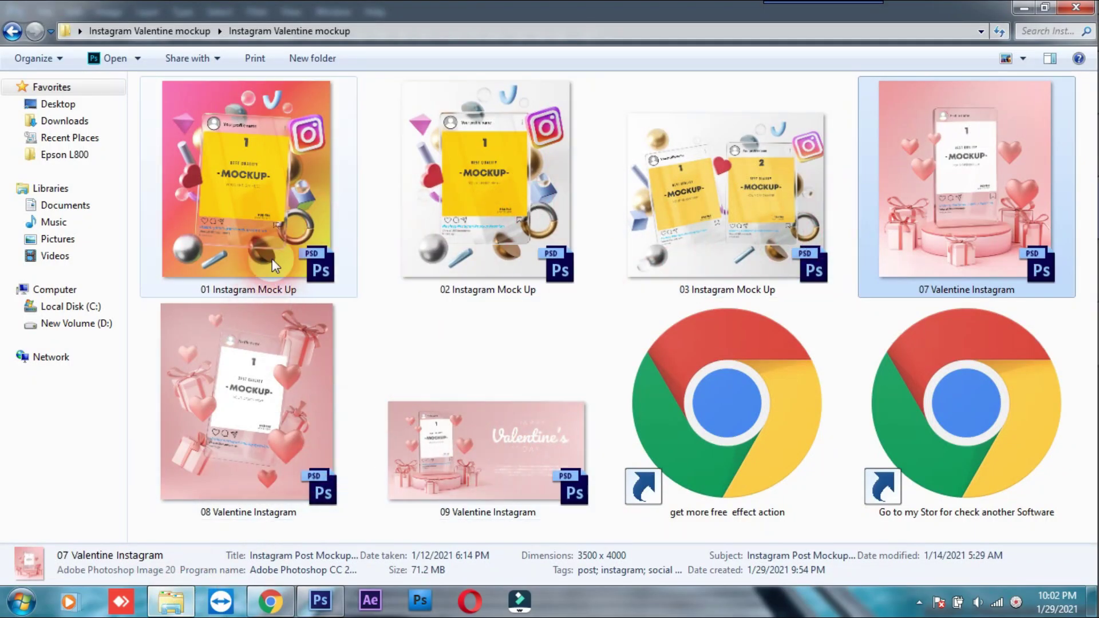
pyautogui.moveTo(232, 200)
pyautogui.mouseDown()
pyautogui.moveTo(321, 606)
pyautogui.moveTo(497, 382)
pyautogui.mouseUp()
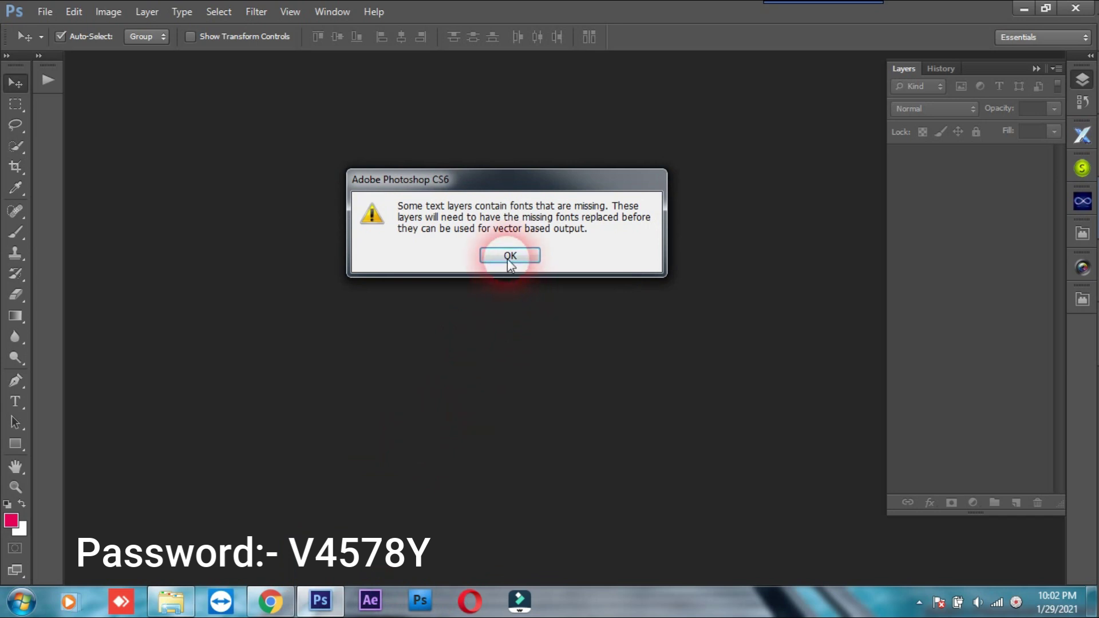
# - Dismiss the missing-fonts warning and toggle the yellow design layer off and on
pyautogui.click(509, 256)
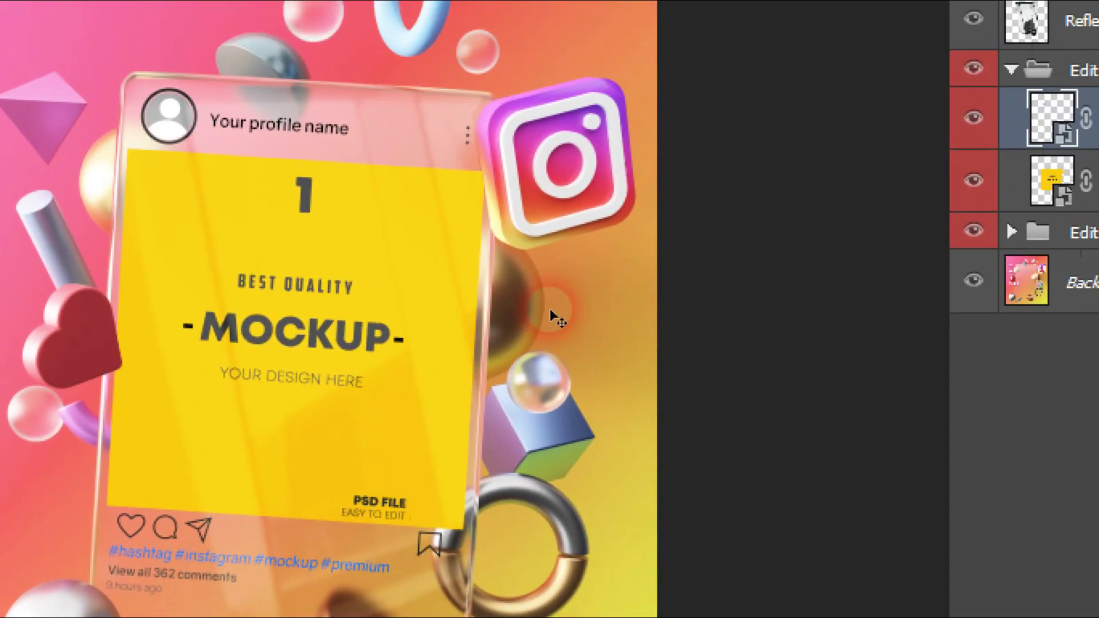
pyautogui.click(830, 318)
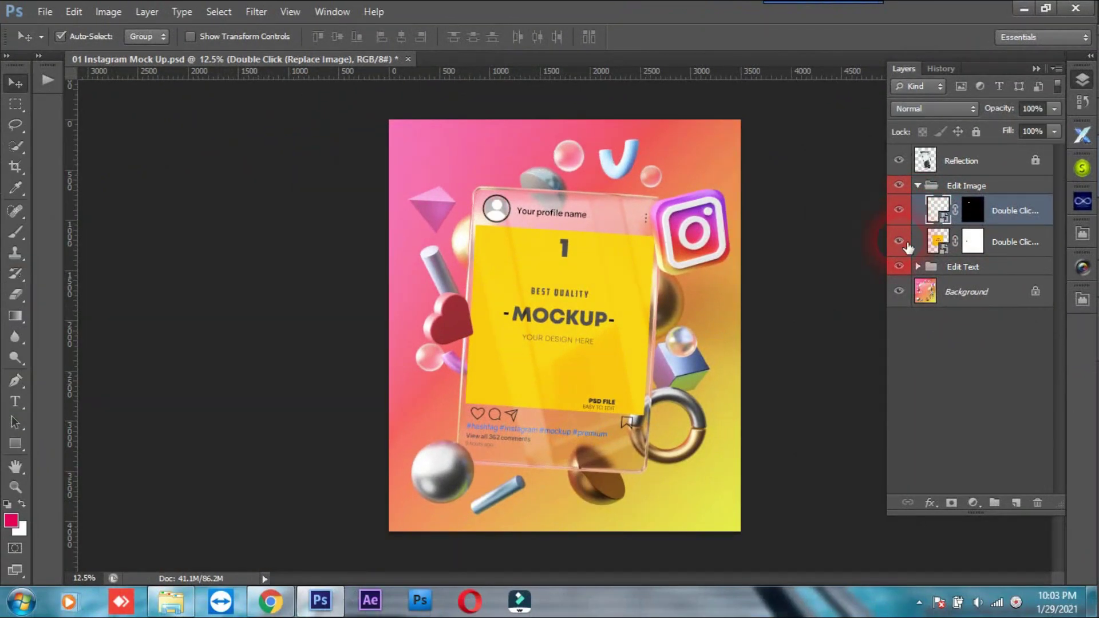
pyautogui.click(899, 241)
pyautogui.click(898, 241)
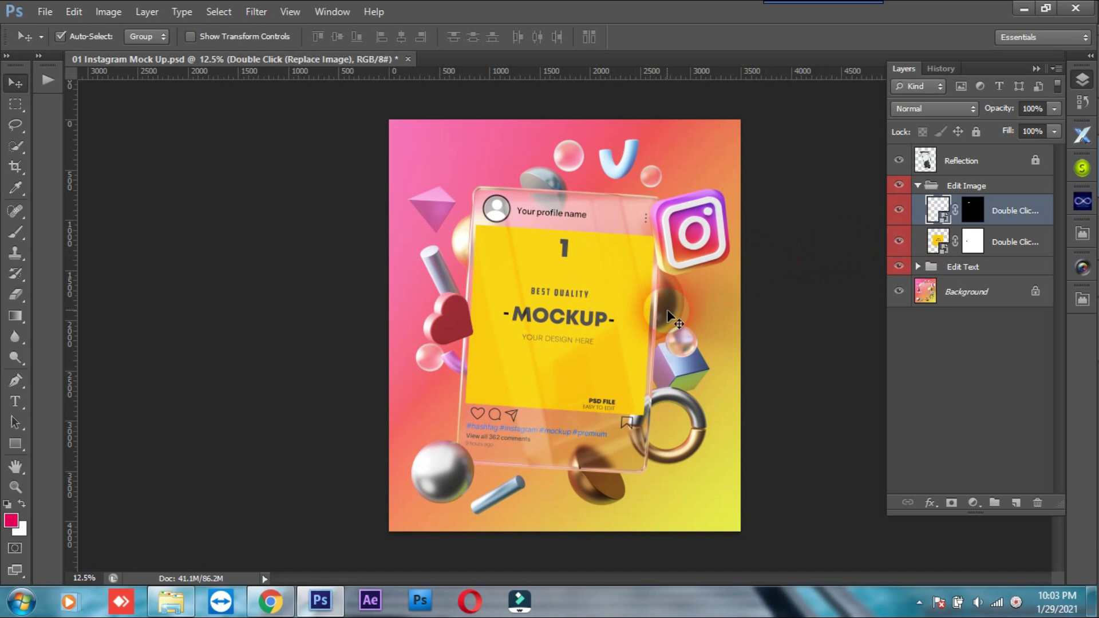